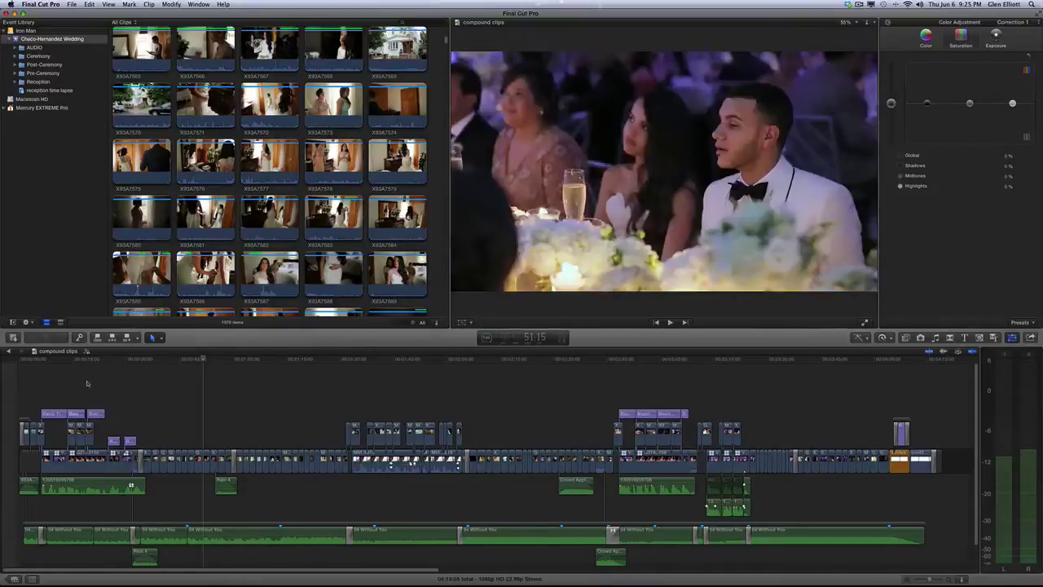
left_click_drag(23, 376, 559, 521)
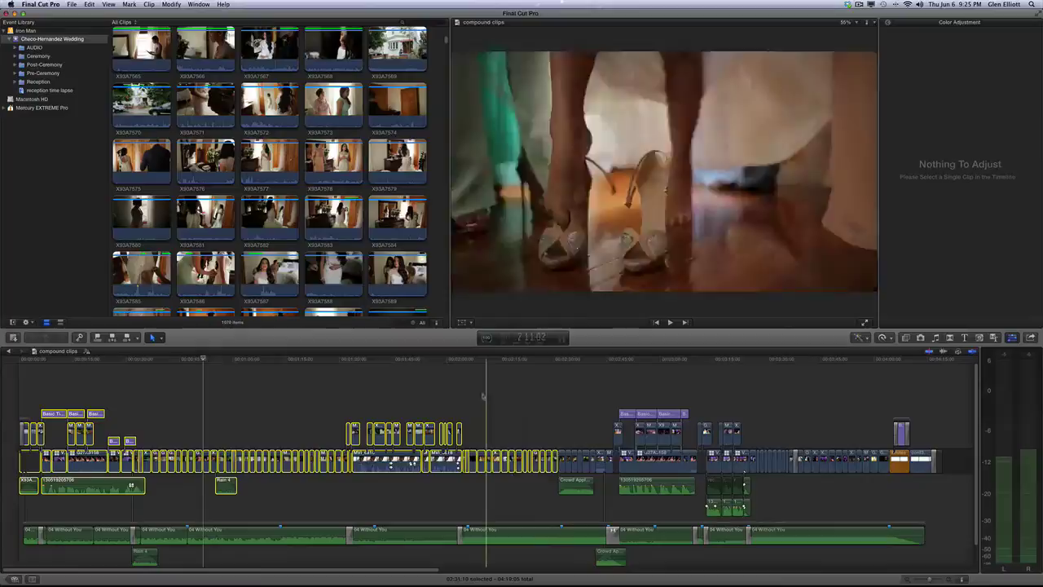
left_click_drag(482, 394, 401, 557)
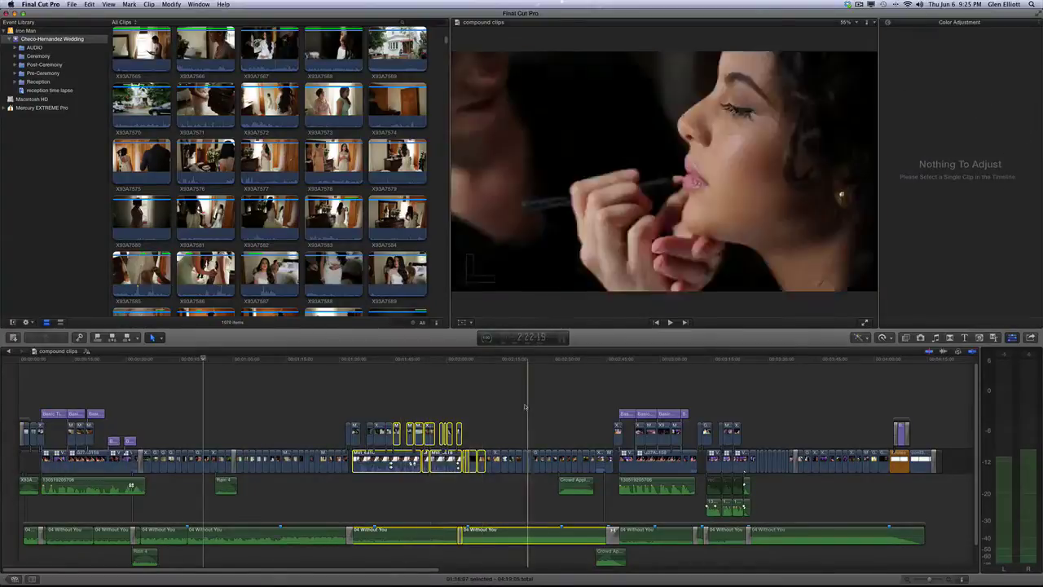
left_click_drag(526, 404, 321, 508)
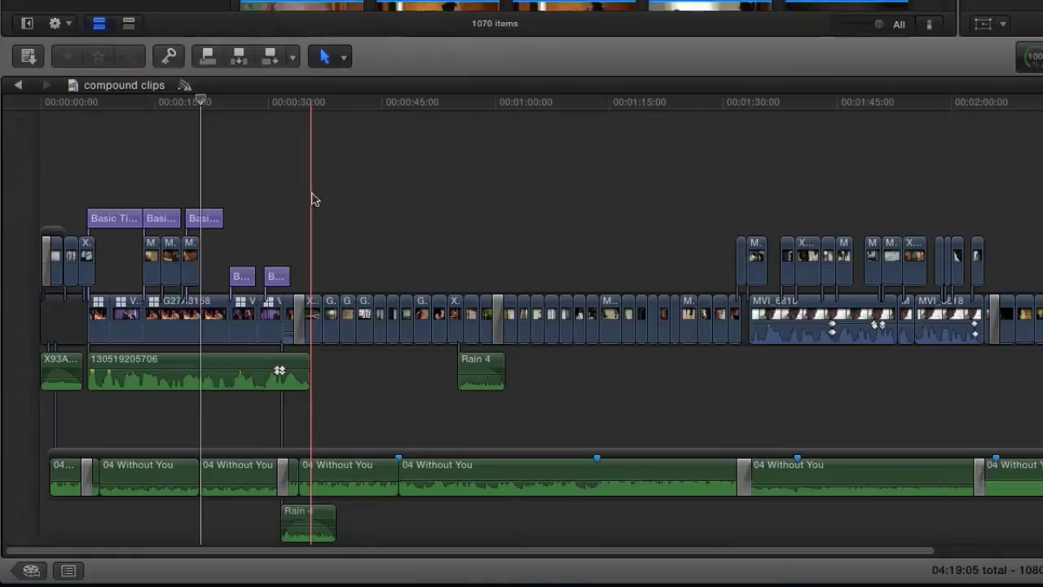
Combine the opening clips, titles and attached audio before the 34-second mark into a compound clip named "Narrative Opening".
left_click_drag(313, 193, 22, 417)
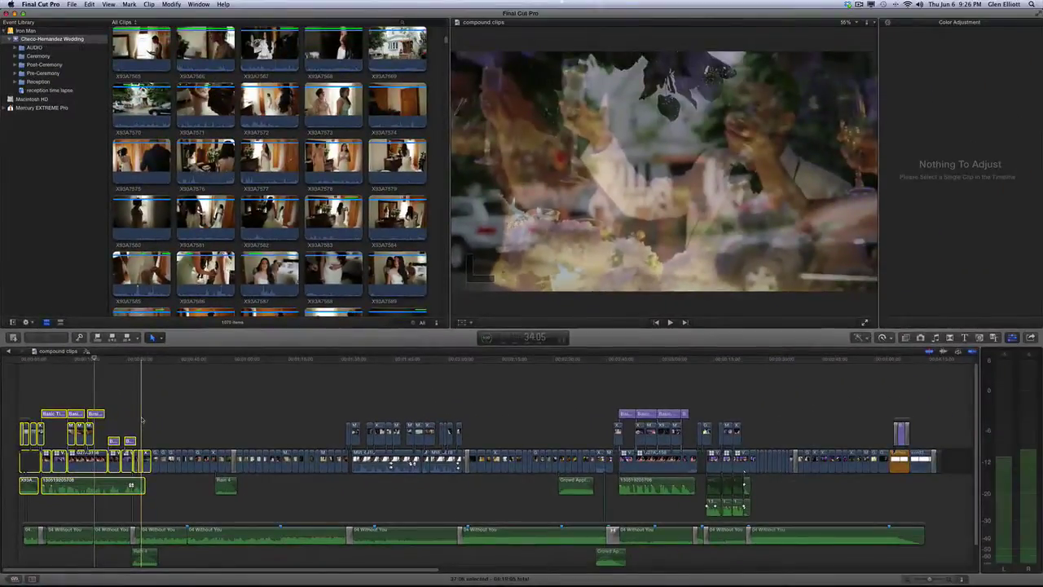
key("alt+g")
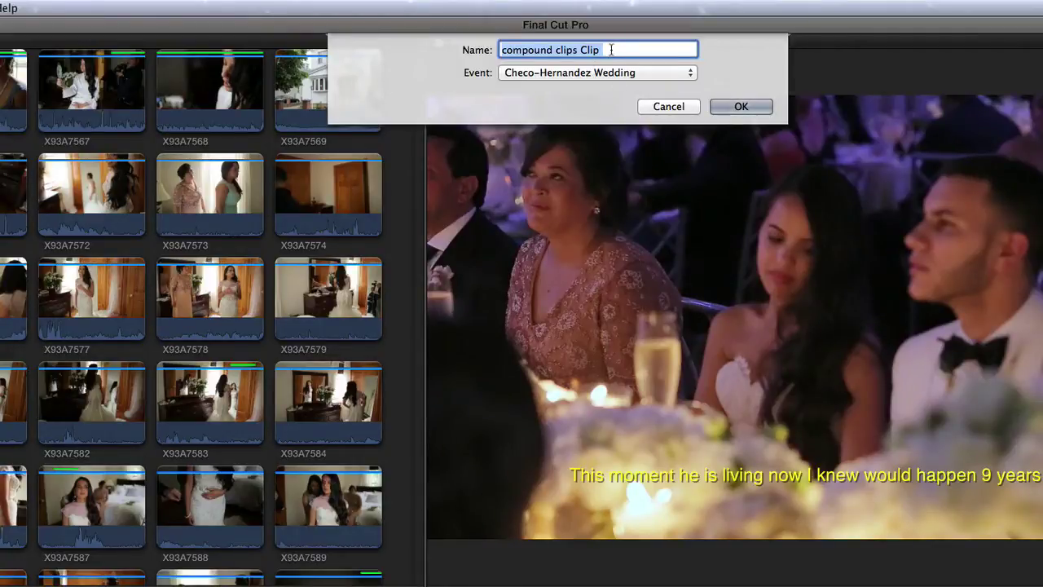
type("Narrative Opening")
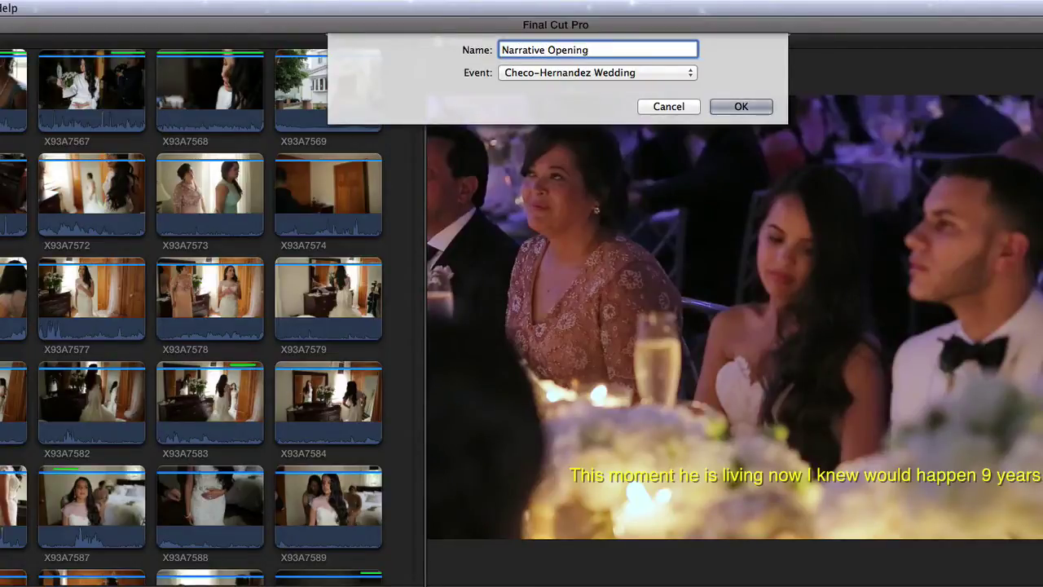
key("Return")
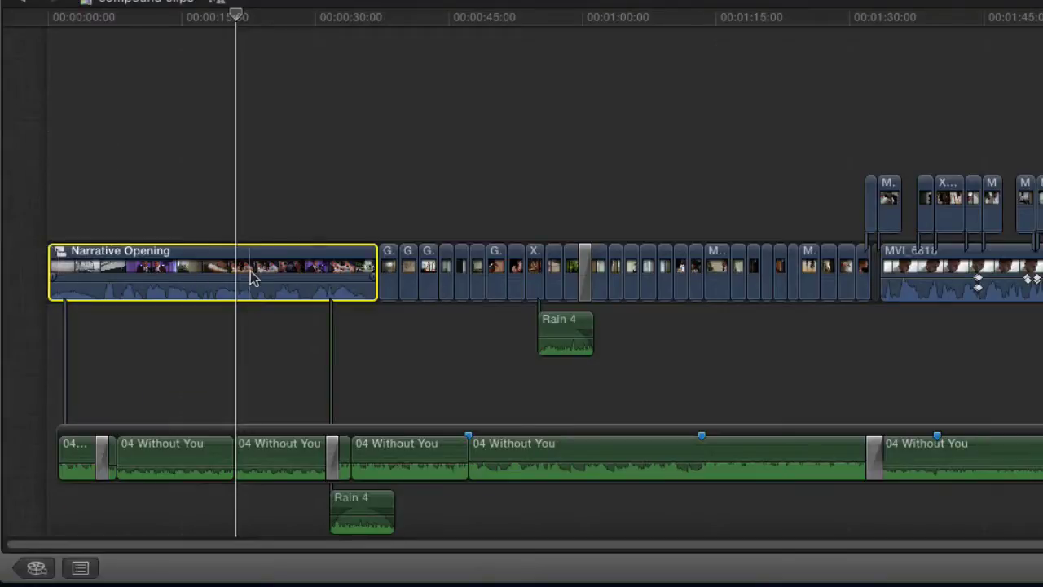
Open the Narrative Opening compound clip to inspect its contents, return to the compound clips project and select the clip.
key("z")
left_click_drag(242, 205, 493, 269)
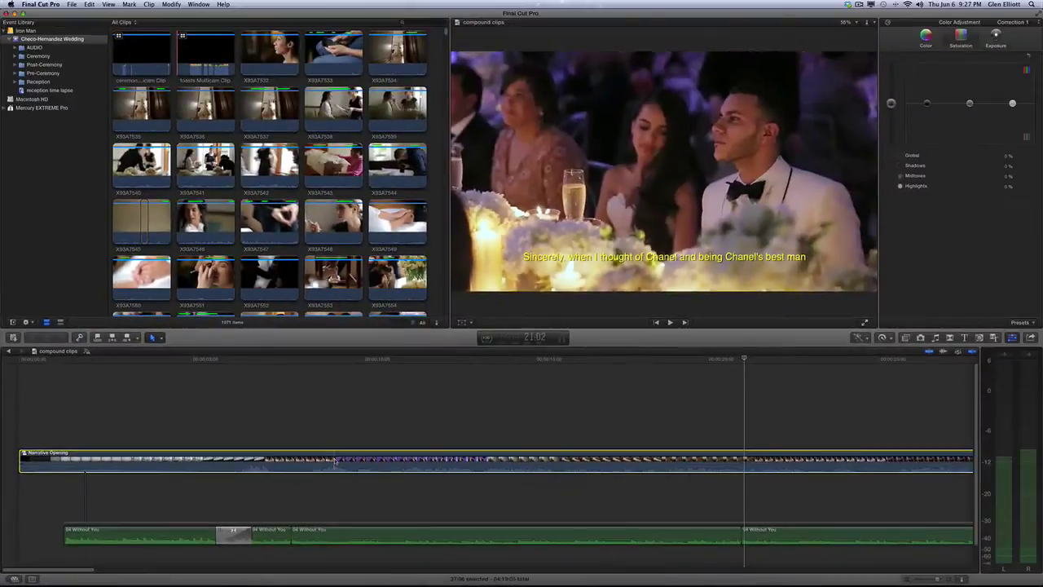
double_click(686, 336)
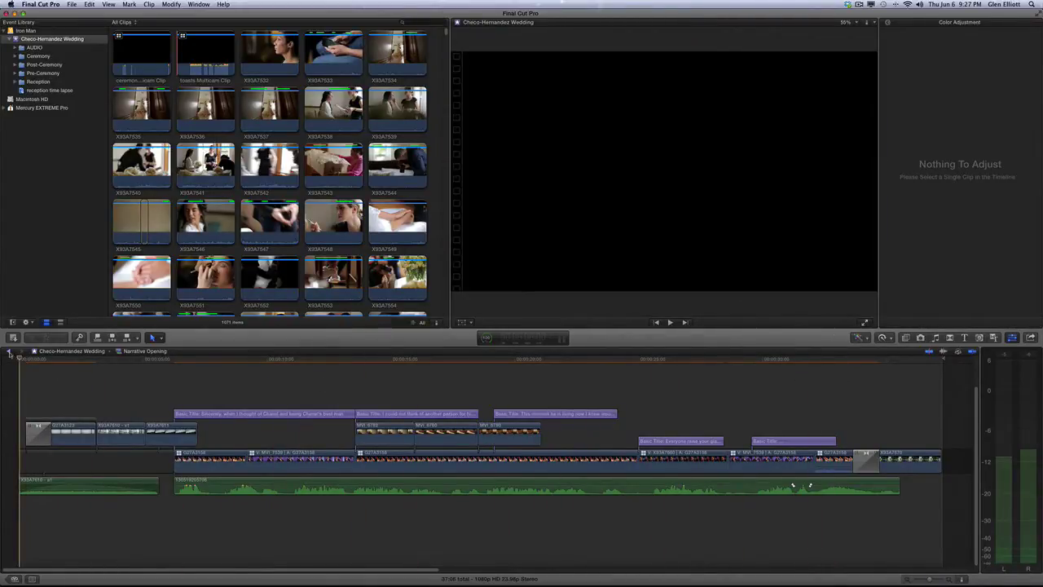
left_click(10, 352)
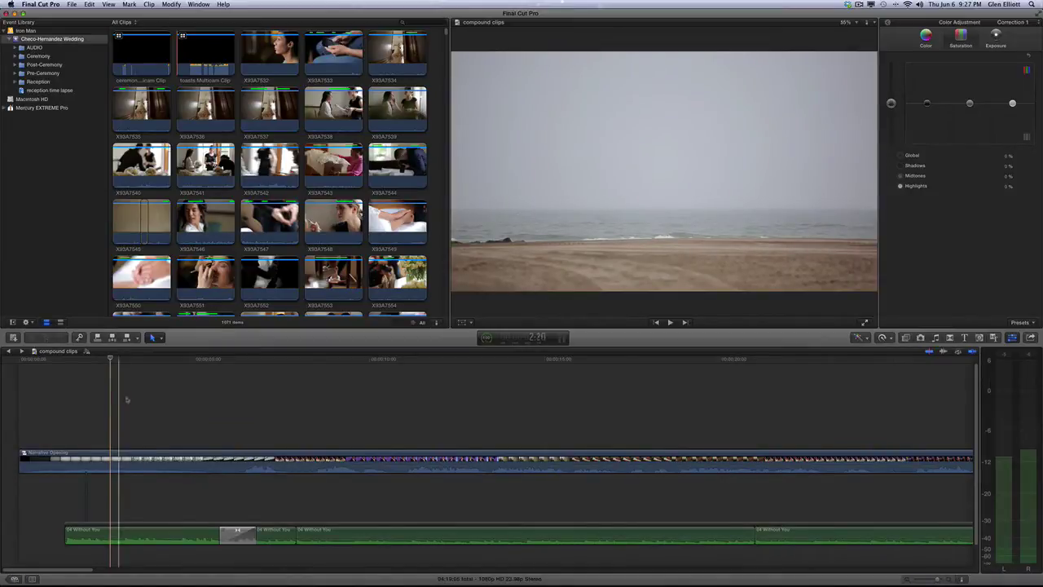
left_click(85, 462)
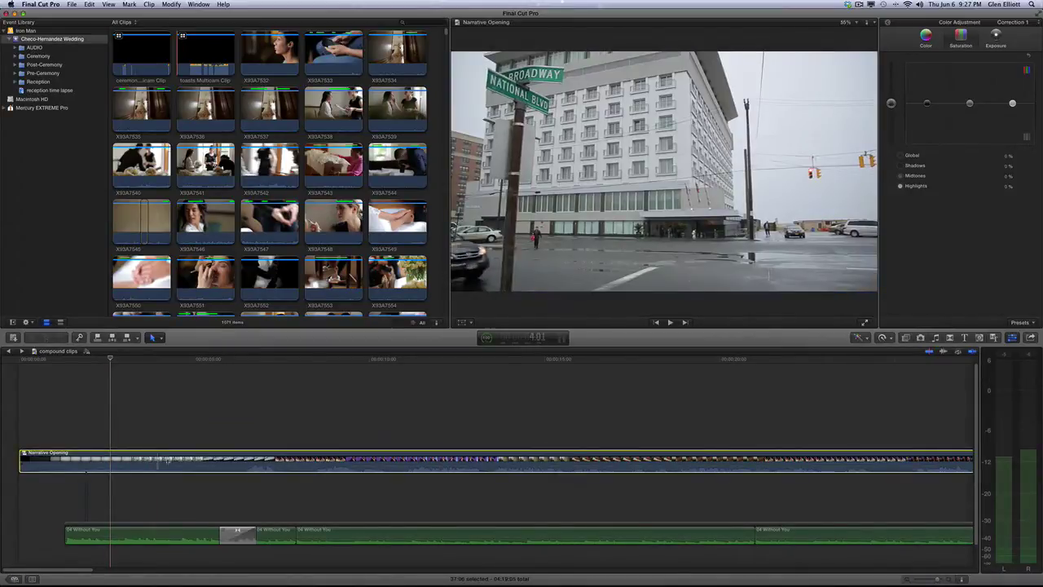
Search the wedding event's clips for "Narrativ" and clear the search.
left_click(277, 261)
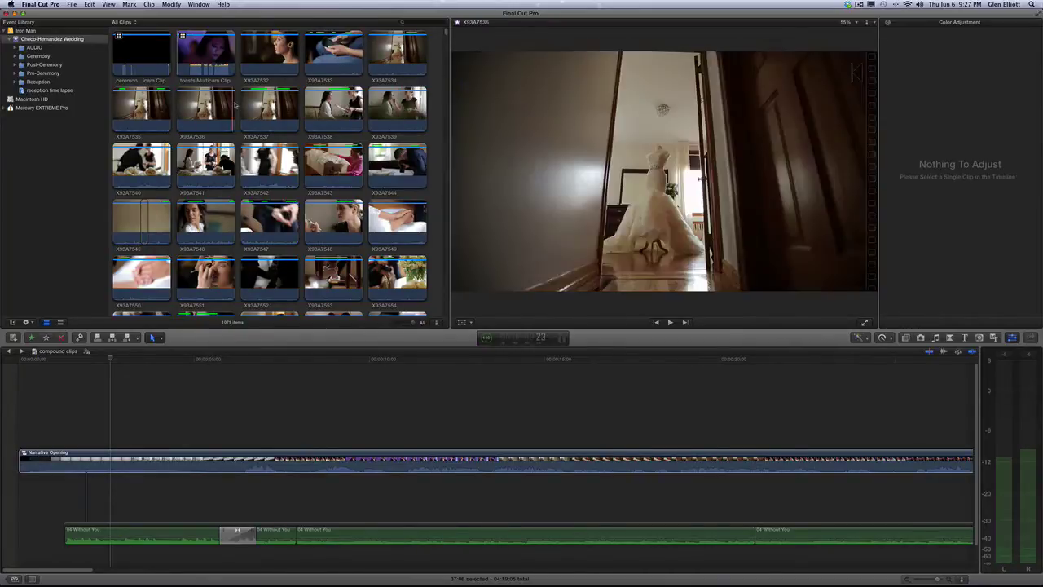
scroll(236, 104, "up", 1)
scroll(235, 104, "down", 5)
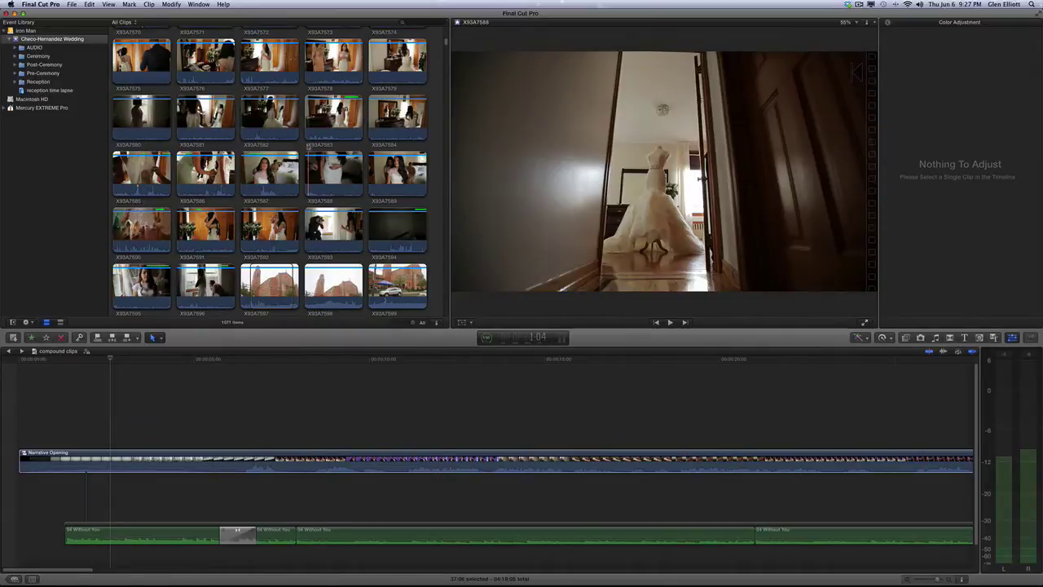
scroll(306, 147, "up", 5)
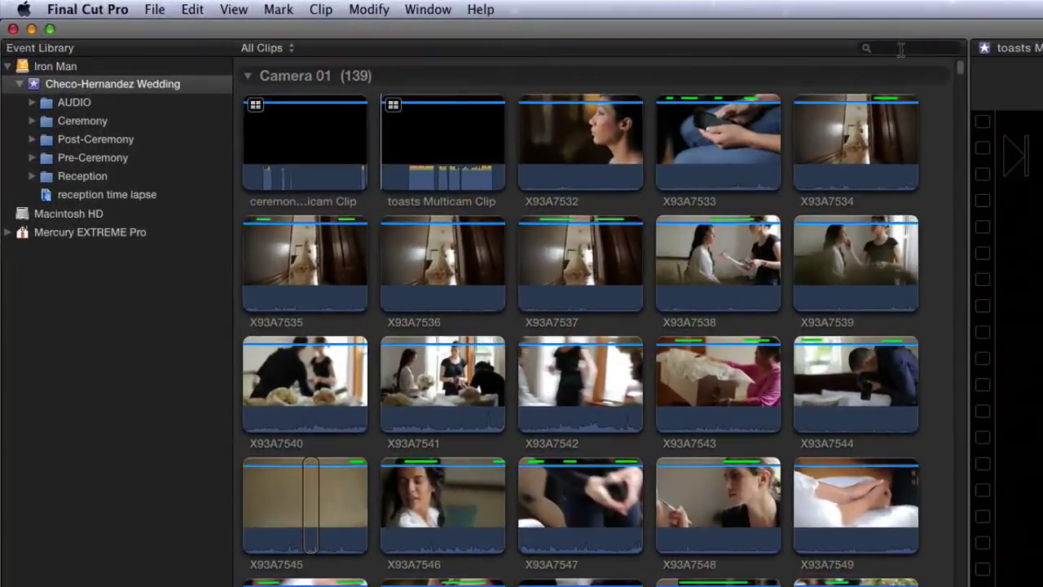
left_click(601, 33)
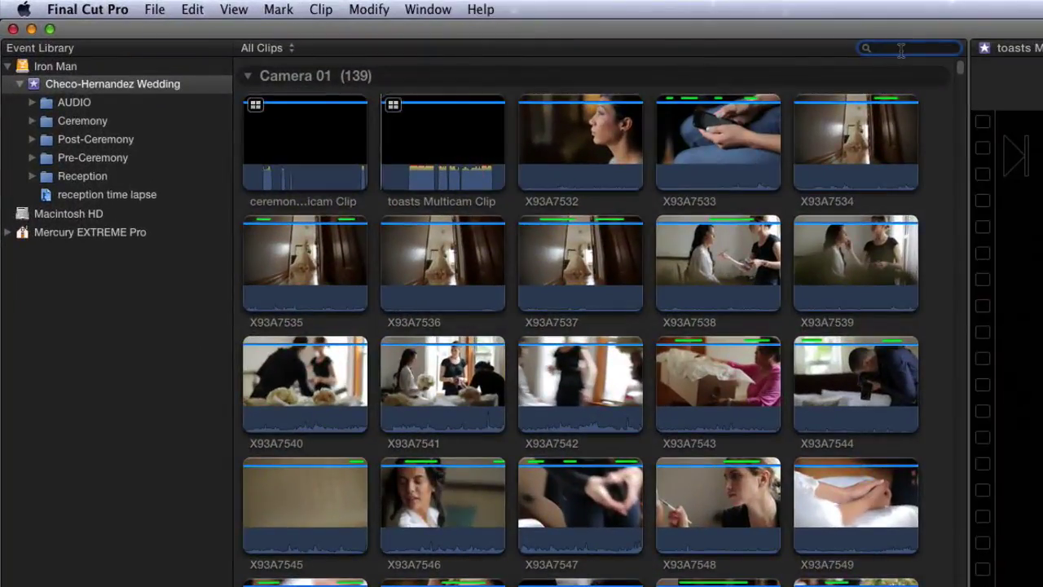
type("Narrativ")
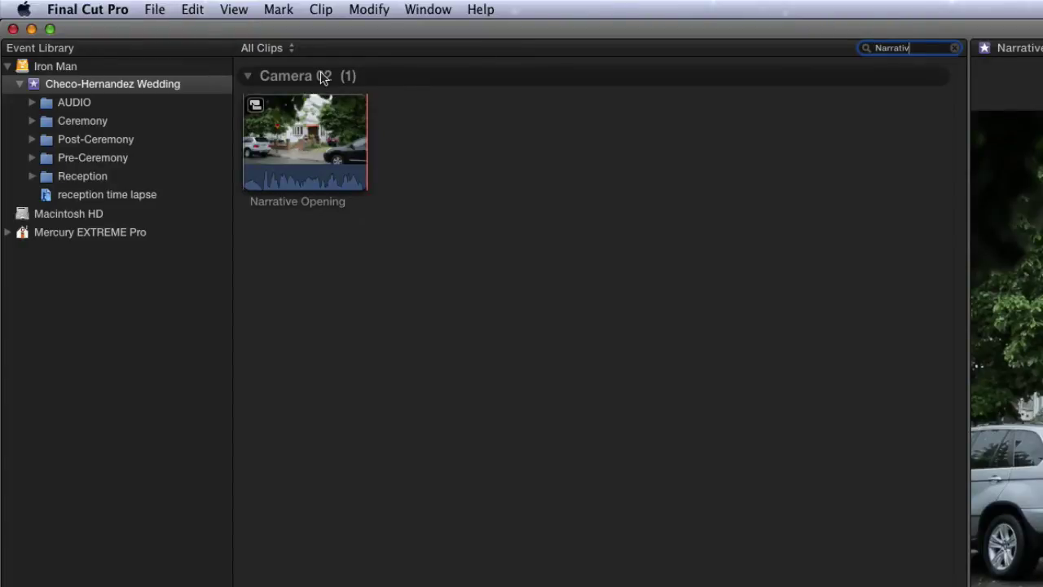
left_click(955, 48)
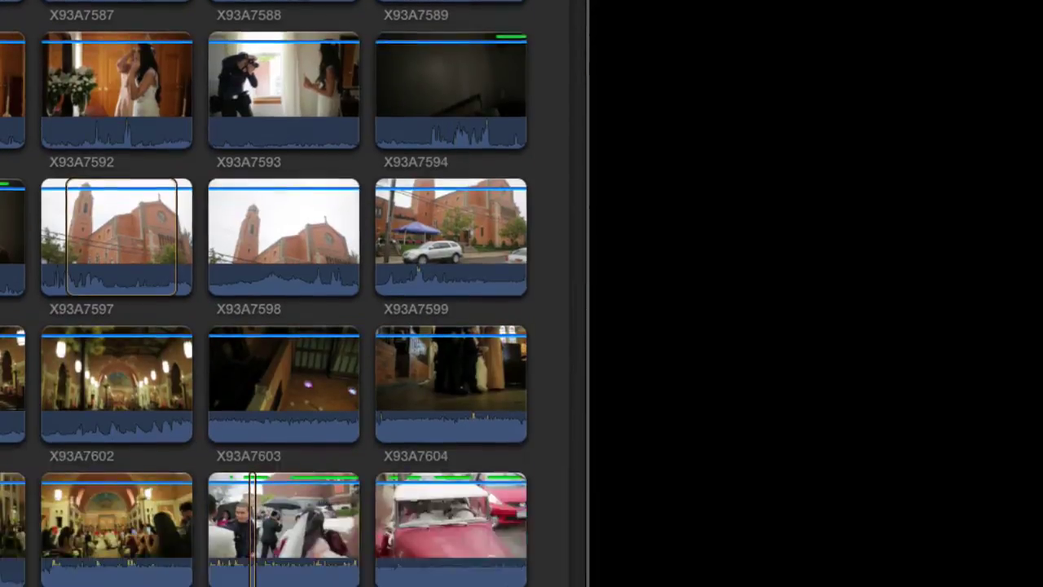
Filter the event's clips by clip type Is Compound, with the text rule turned off.
left_click(463, 61)
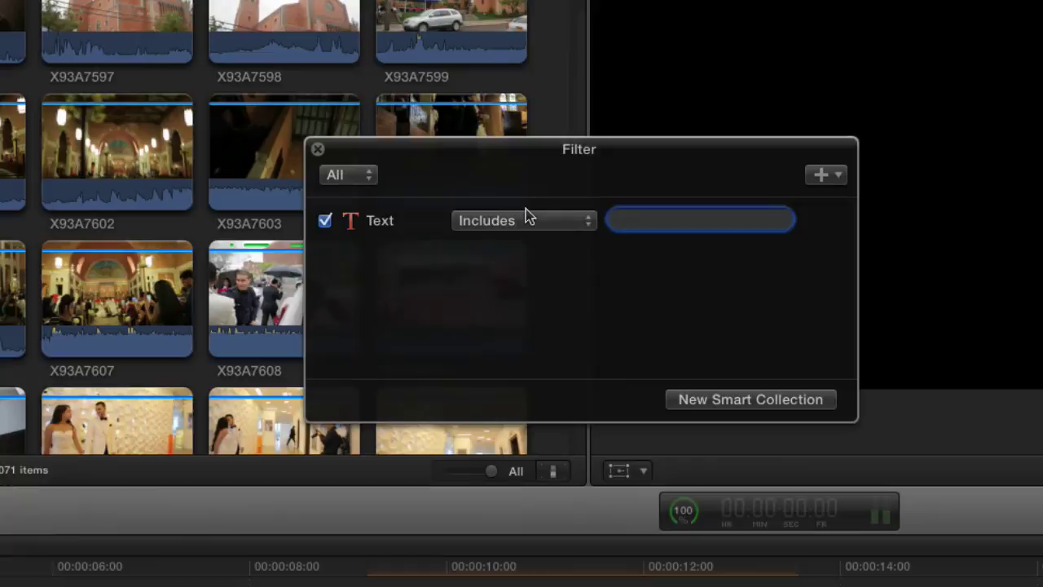
left_click(325, 224)
left_click(830, 179)
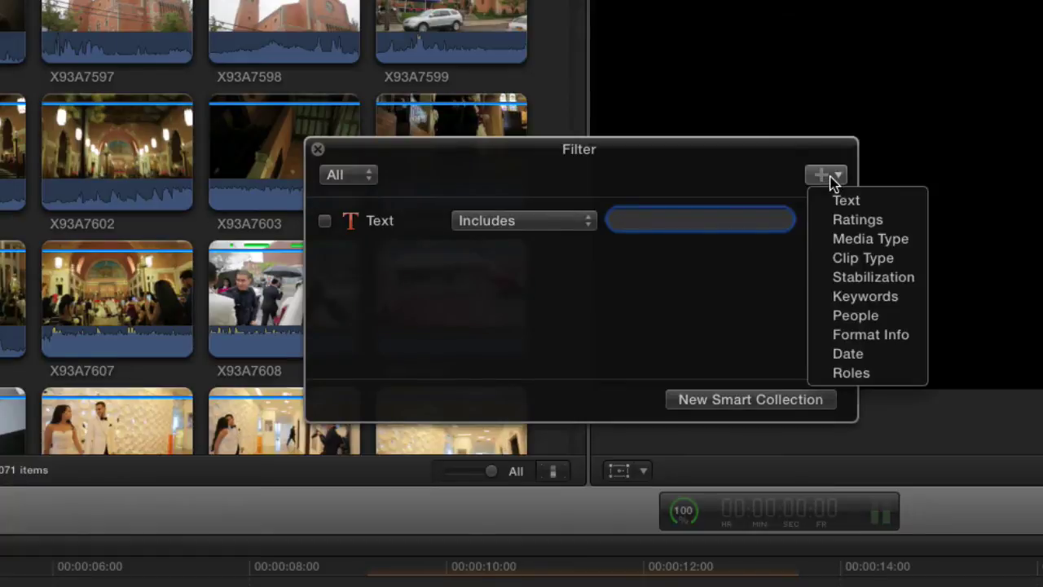
left_click(881, 259)
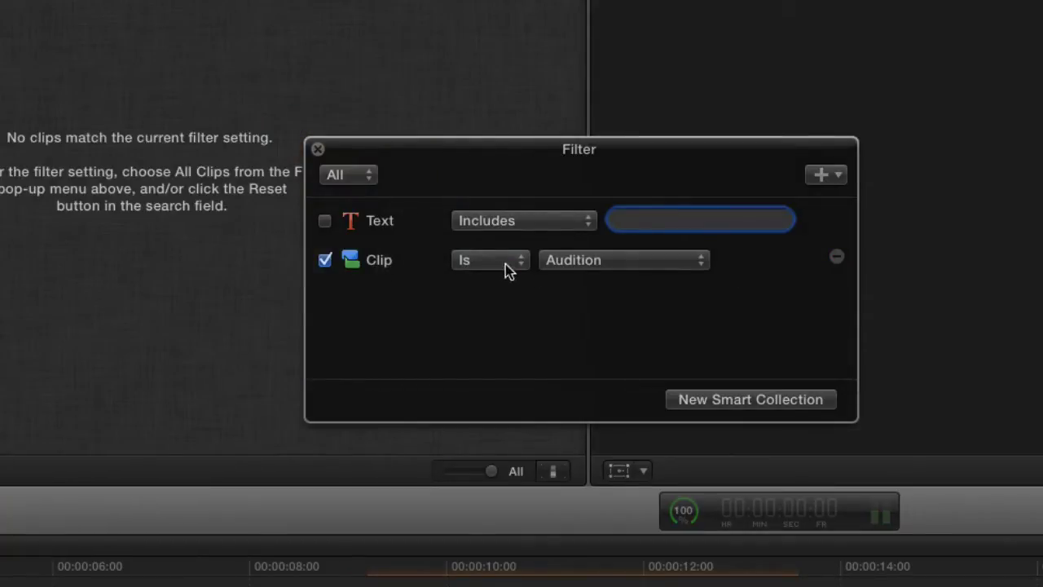
left_click(610, 261)
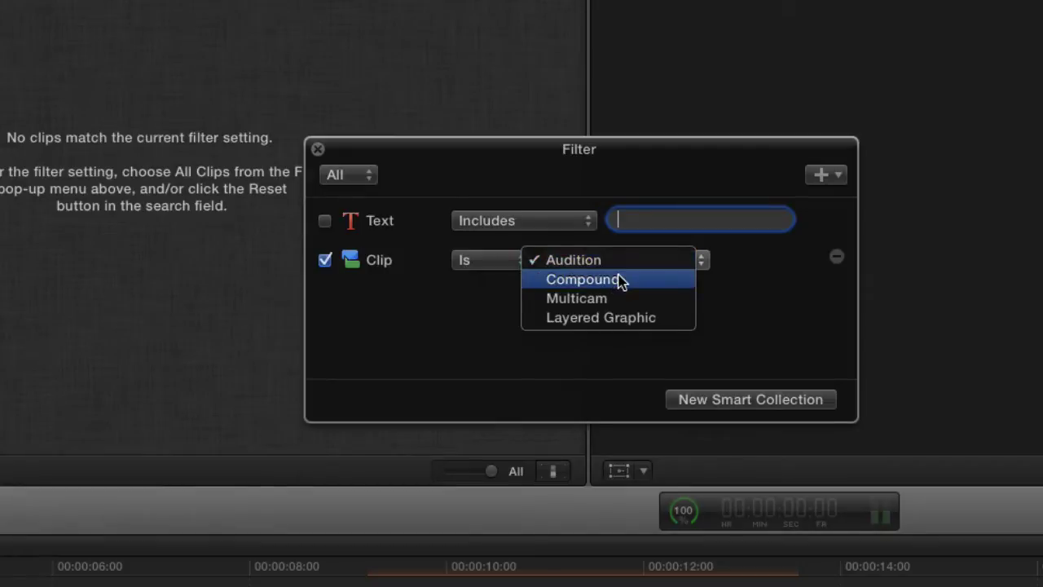
left_click(619, 282)
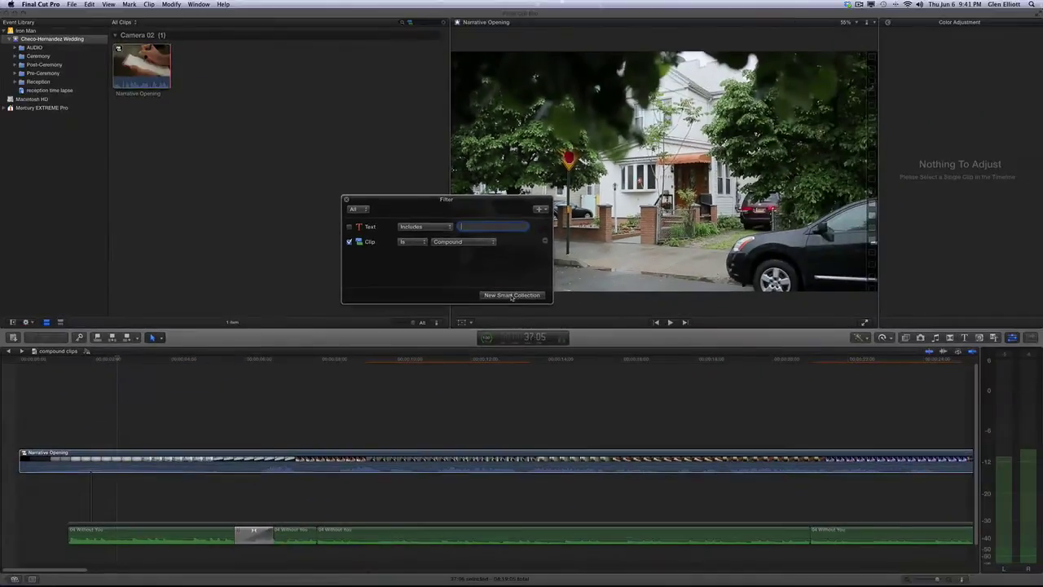
Save the filter as a new smart collection named "Compound Clips".
left_click(658, 359)
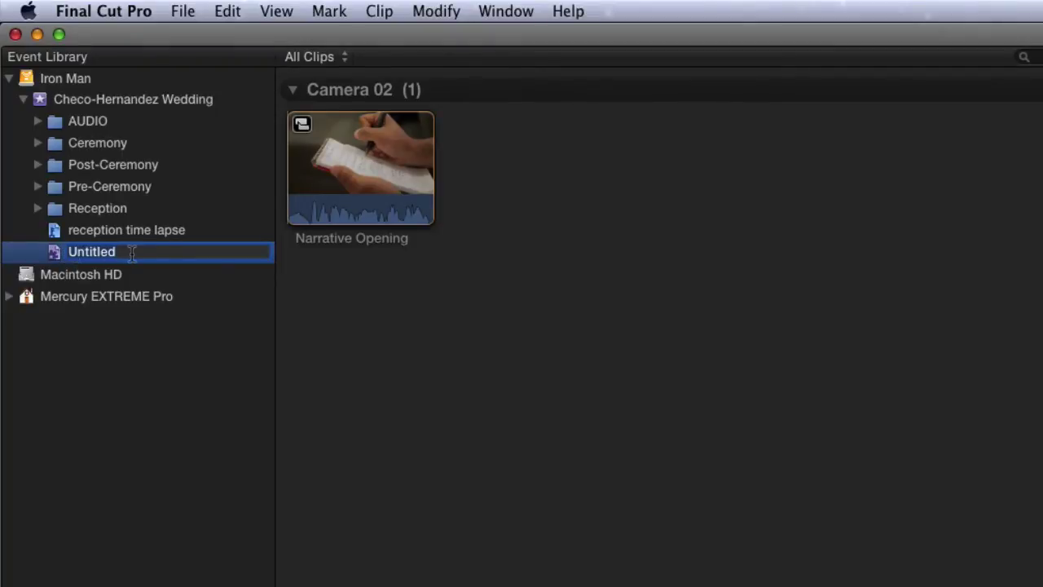
type("Compound Clips")
key("Return")
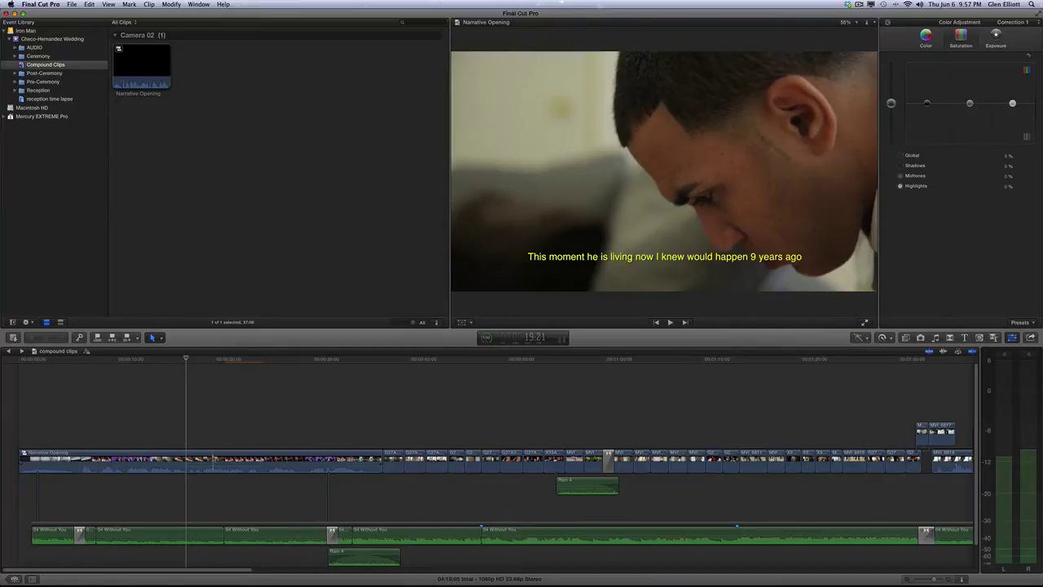
Compare the Narrative Opening clip in the project with its event copy, and open it in its own timeline.
left_click(208, 460)
left_click(135, 58)
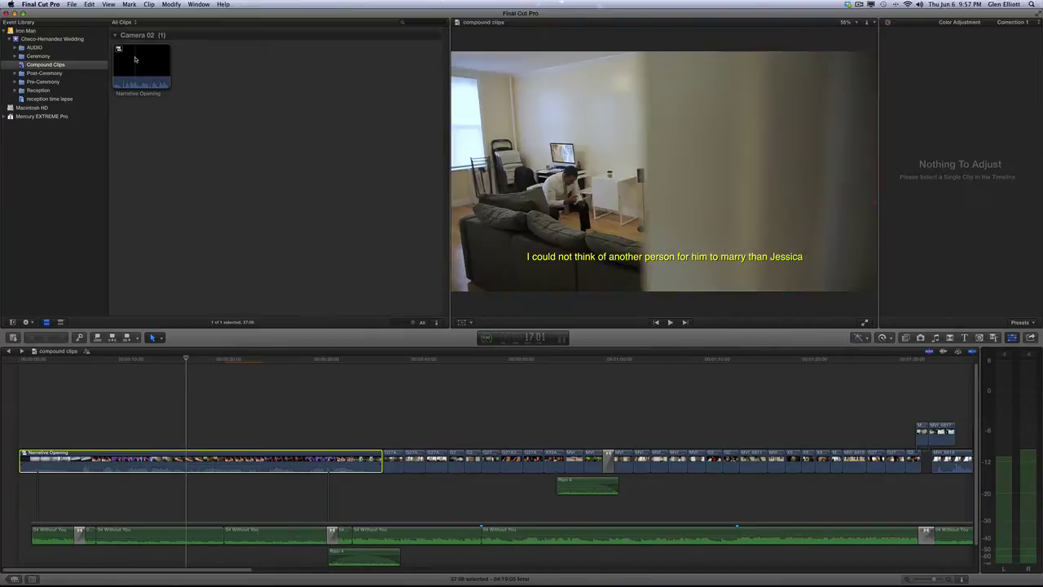
left_click(302, 461)
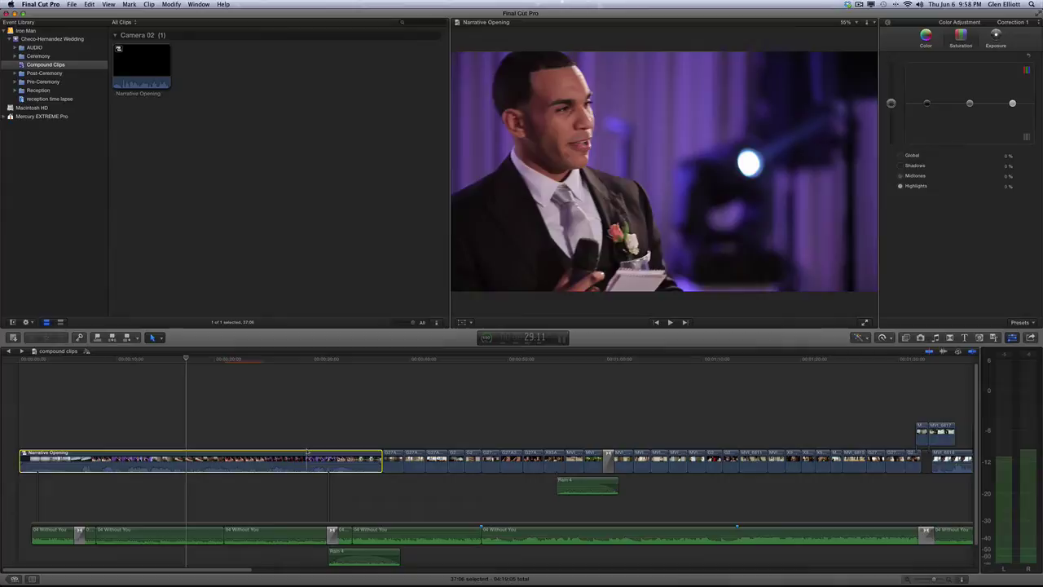
double_click(306, 457)
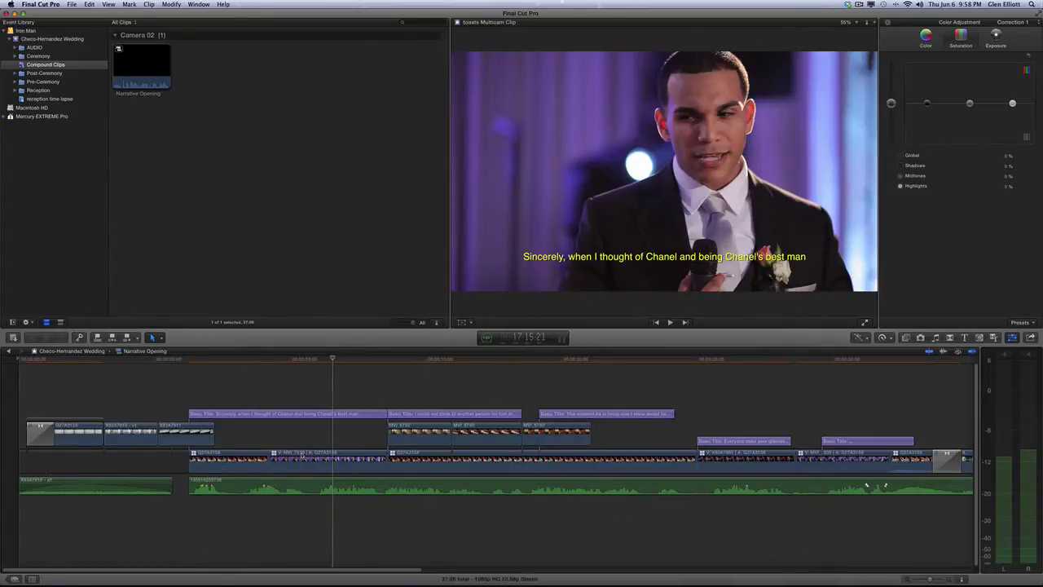
Desaturate the second toast multicam clip inside Narrative Opening by setting its global saturation to -100%.
left_click(346, 460)
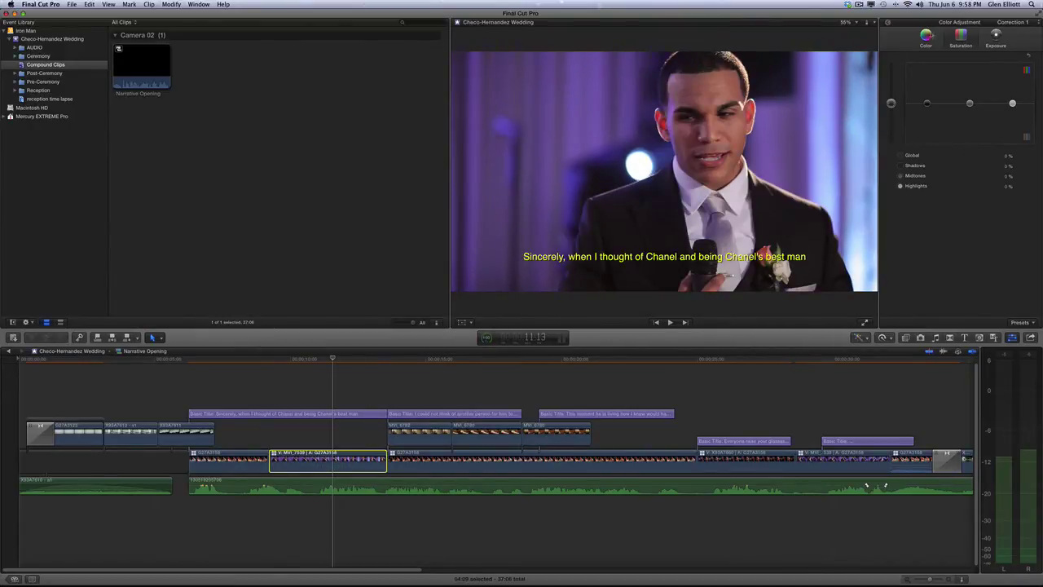
left_click(928, 37)
left_click(961, 37)
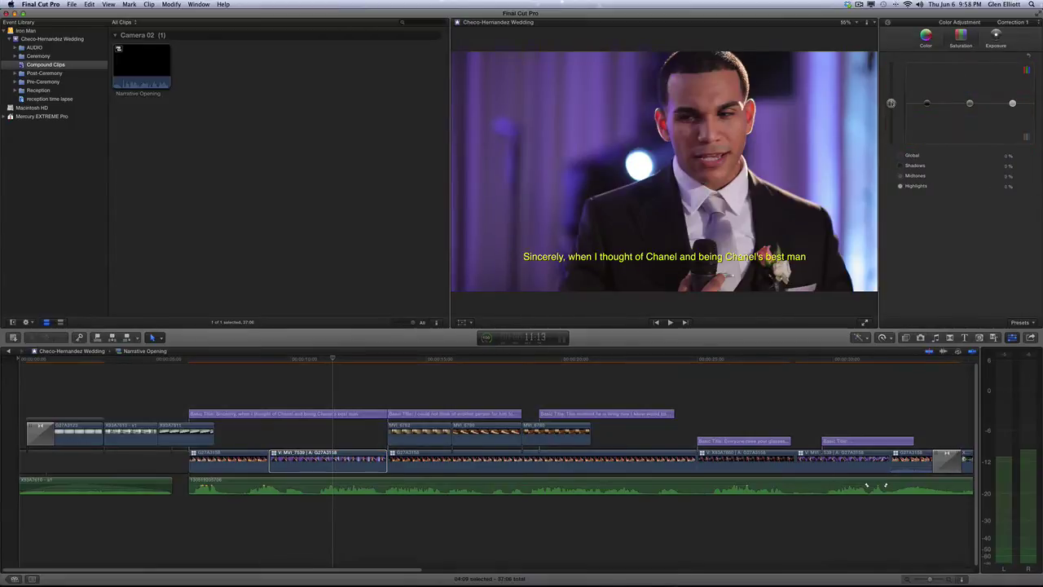
left_click_drag(891, 103, 894, 156)
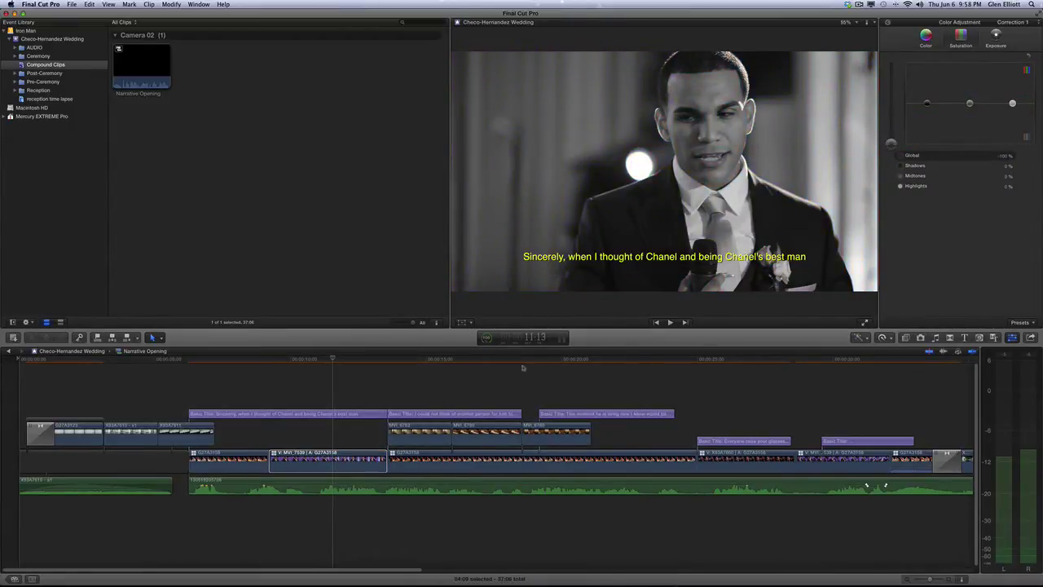
Review the desaturated shot in the compound timeline and in the event's Narrative Opening clip, and return to the compound clips project.
left_click(384, 380)
left_click(377, 367)
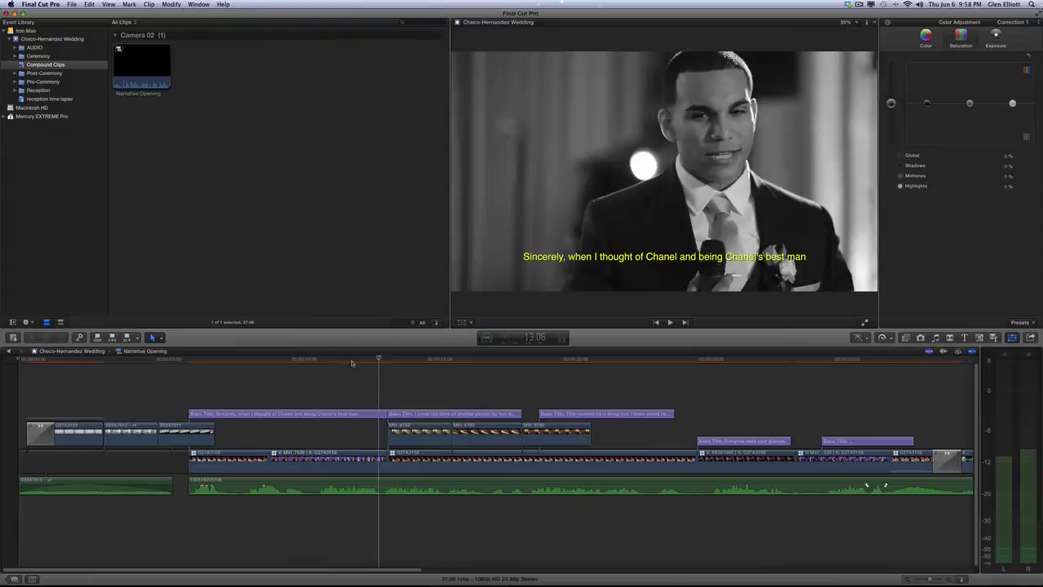
left_click(331, 362)
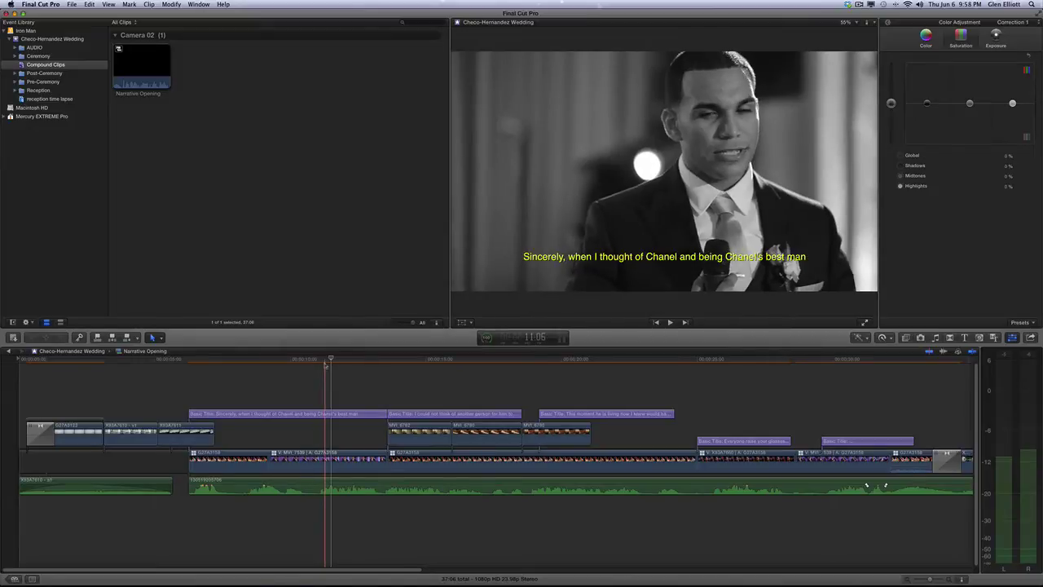
left_click(128, 71)
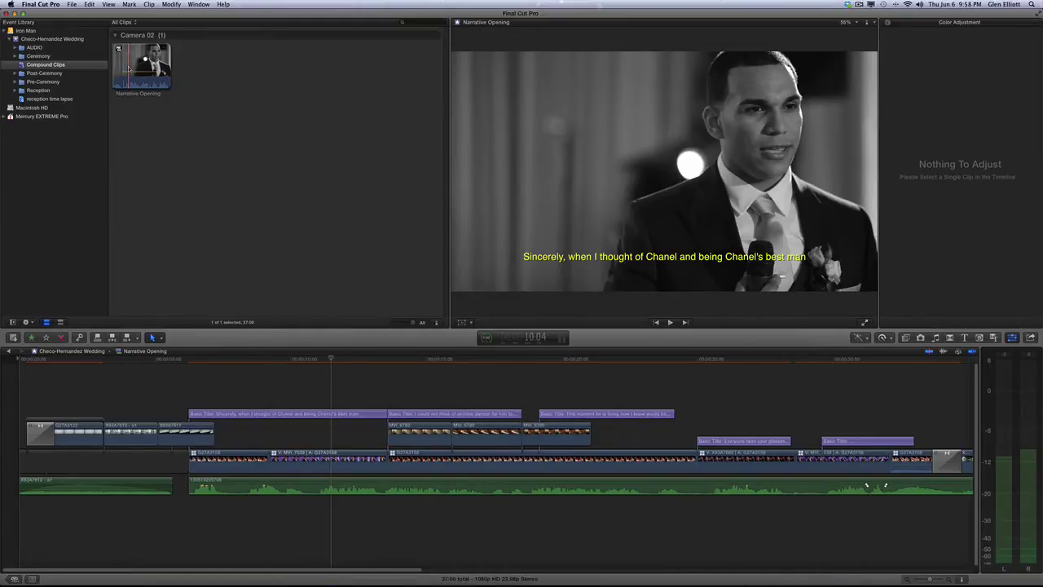
left_click(9, 351)
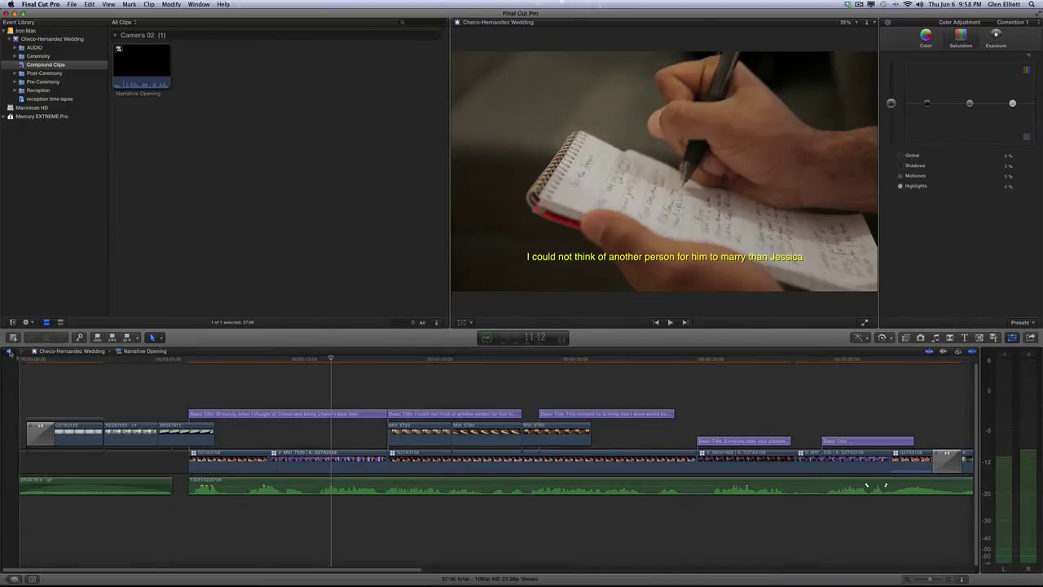
left_click(9, 351)
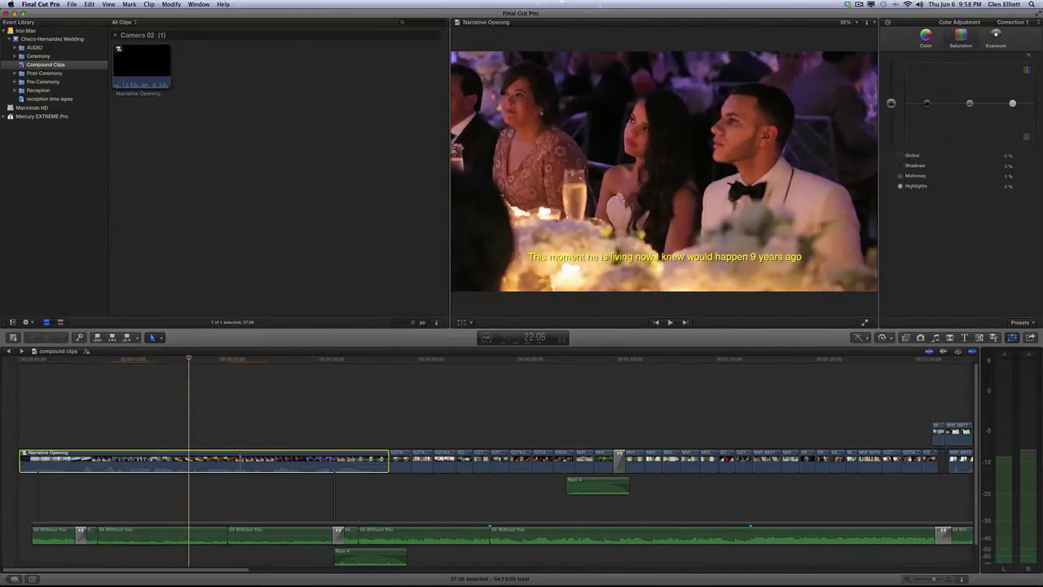
Desaturate the whole Narrative Opening compound clip in the project to -100% global saturation and skim through the result.
left_click(214, 400)
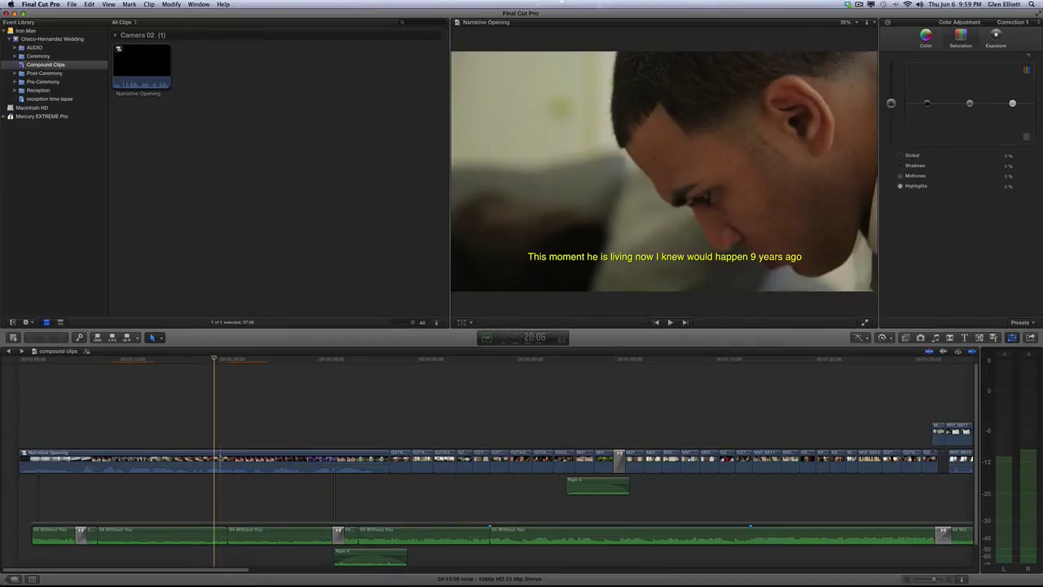
left_click(220, 459)
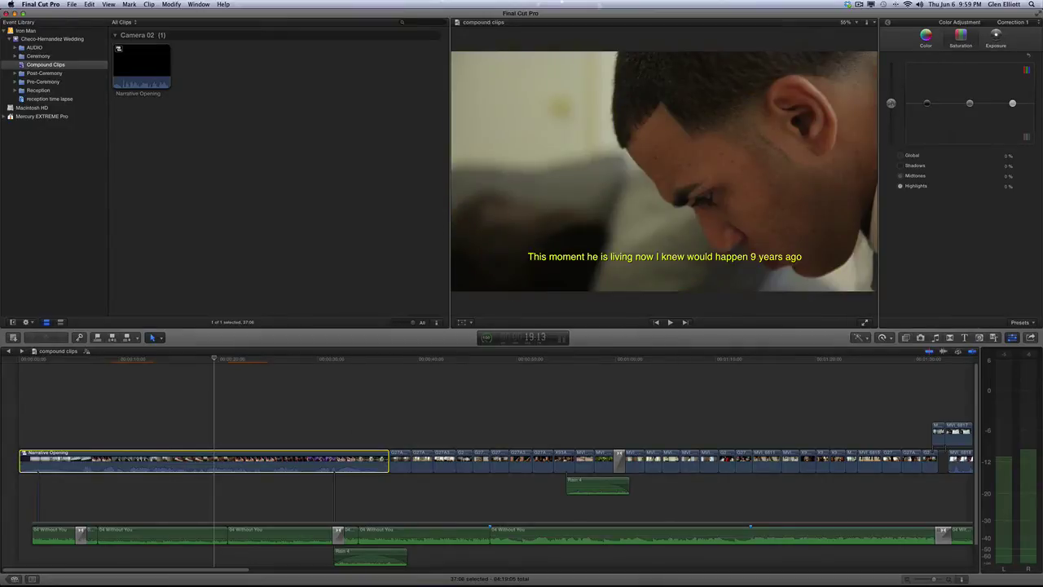
left_click(892, 104)
left_click_drag(891, 109, 895, 155)
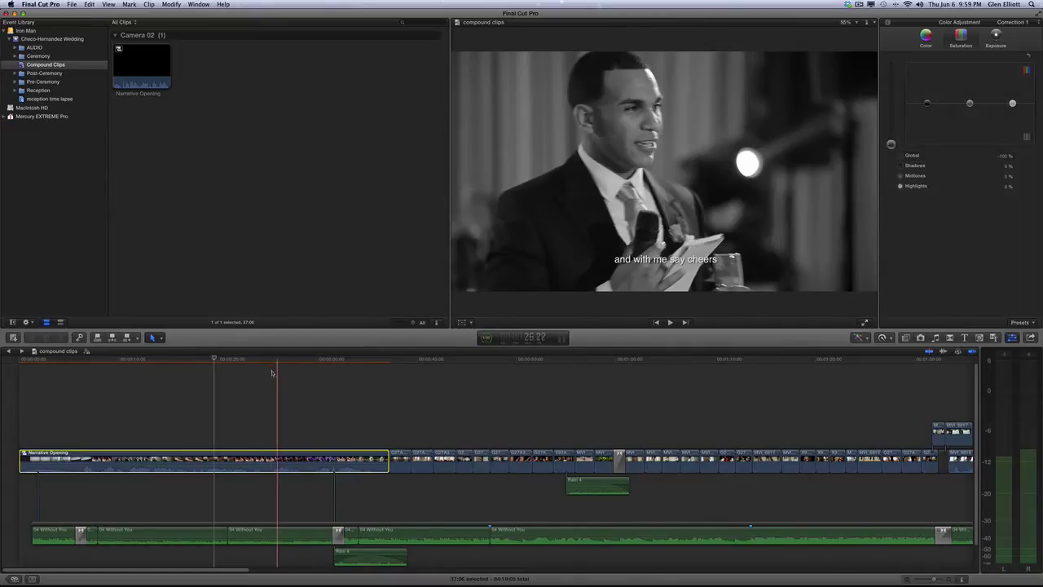
left_click_drag(251, 363, 99, 362)
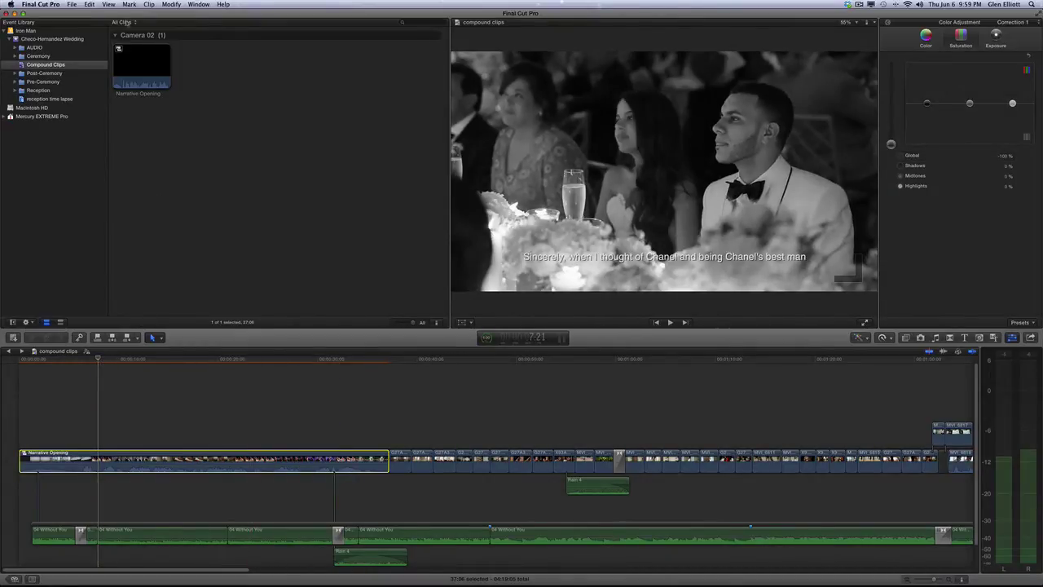
Check the Narrative Opening clip in the event, and reset the saturation correction on the project's compound clip.
left_click(121, 64)
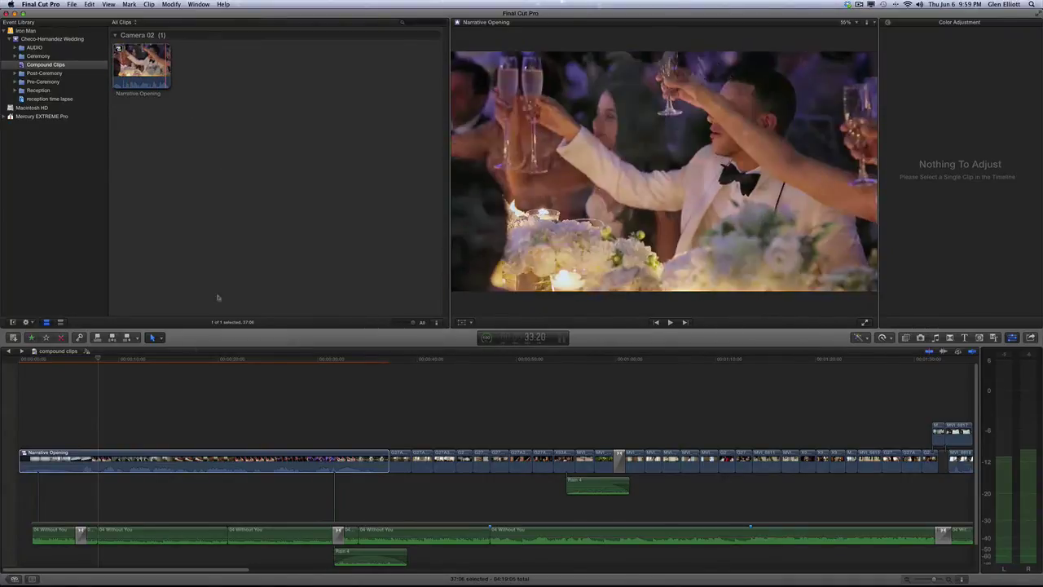
left_click(173, 461)
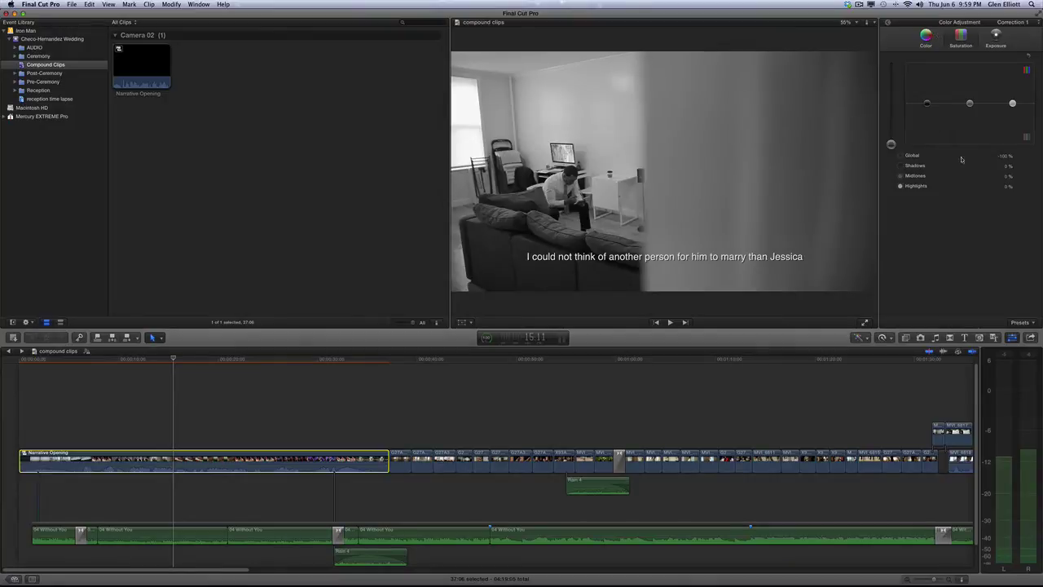
left_click(1030, 57)
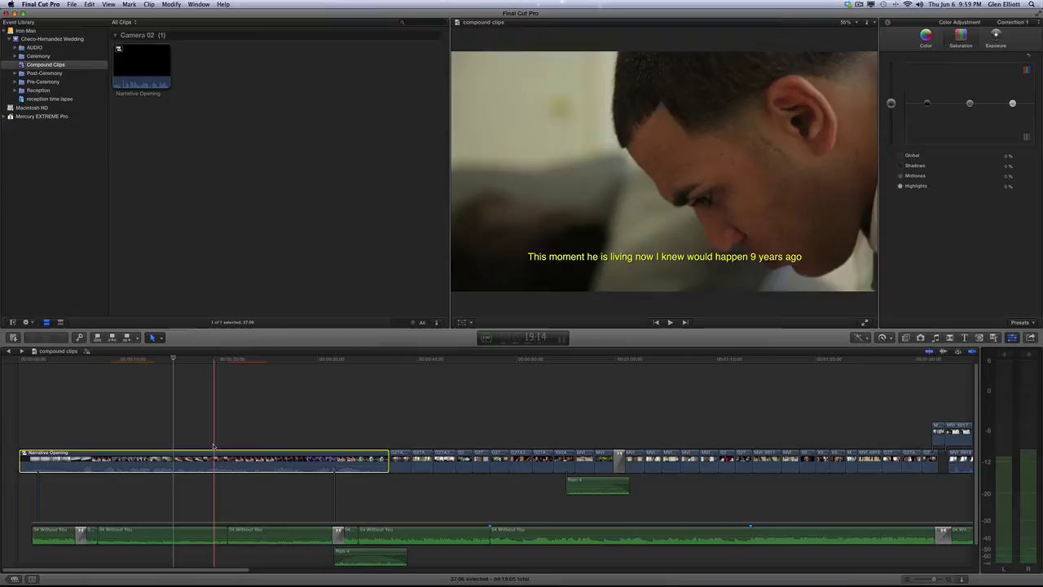
Make the Narrative Opening compound clip in the project reference a new parent clip.
left_click(209, 448)
left_click(210, 453)
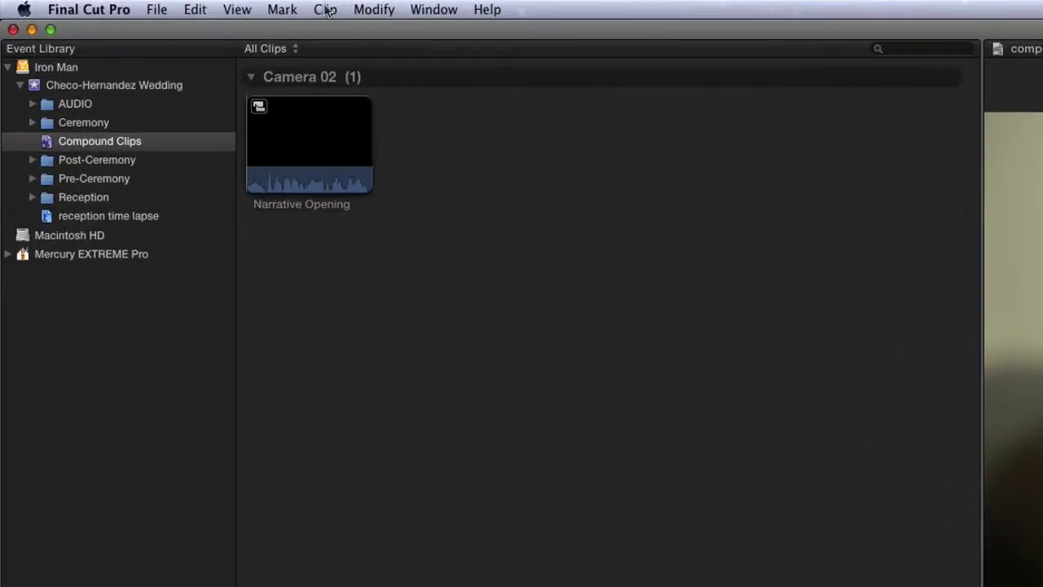
left_click(259, 7)
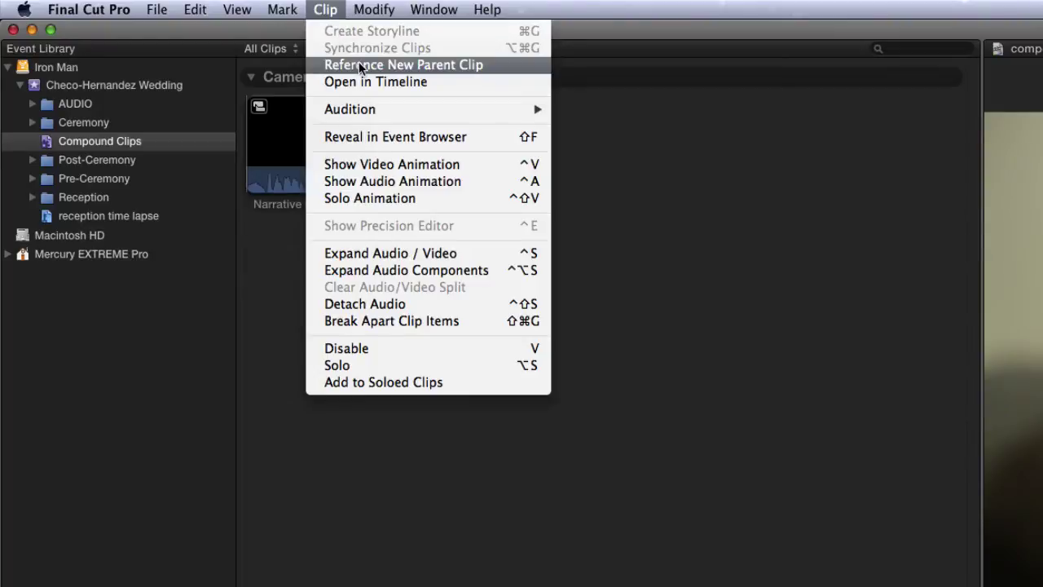
left_click(416, 66)
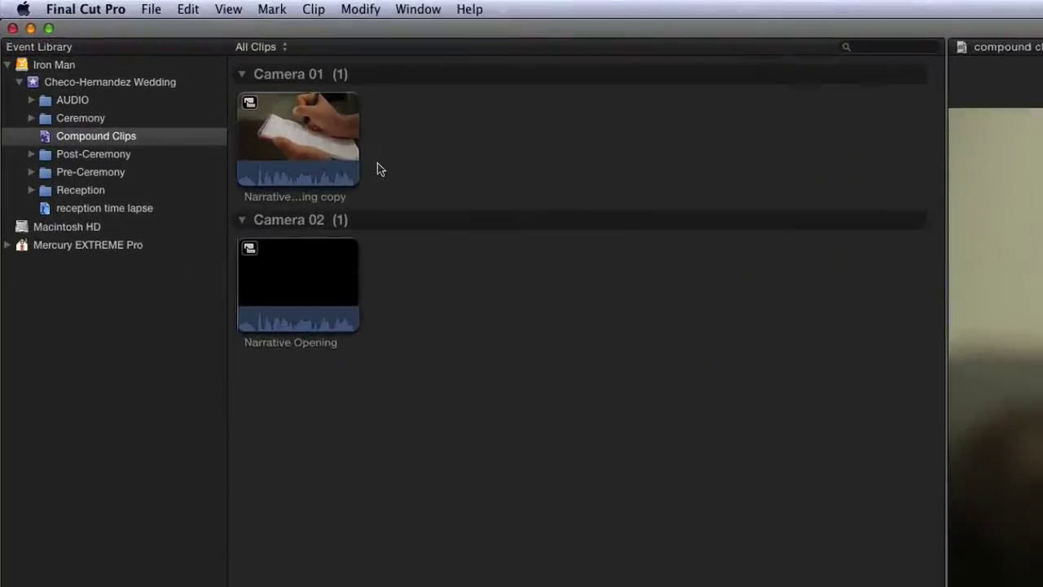
Inspect the Narrative Opening copy in the event and project, and open the project instance in its own timeline.
left_click(277, 214)
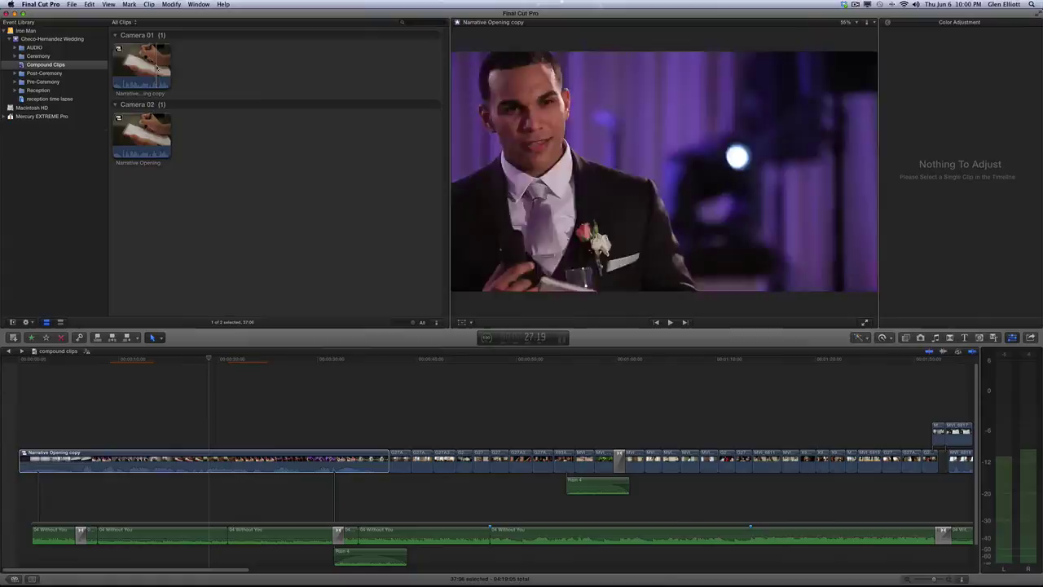
left_click(157, 67)
left_click(210, 461)
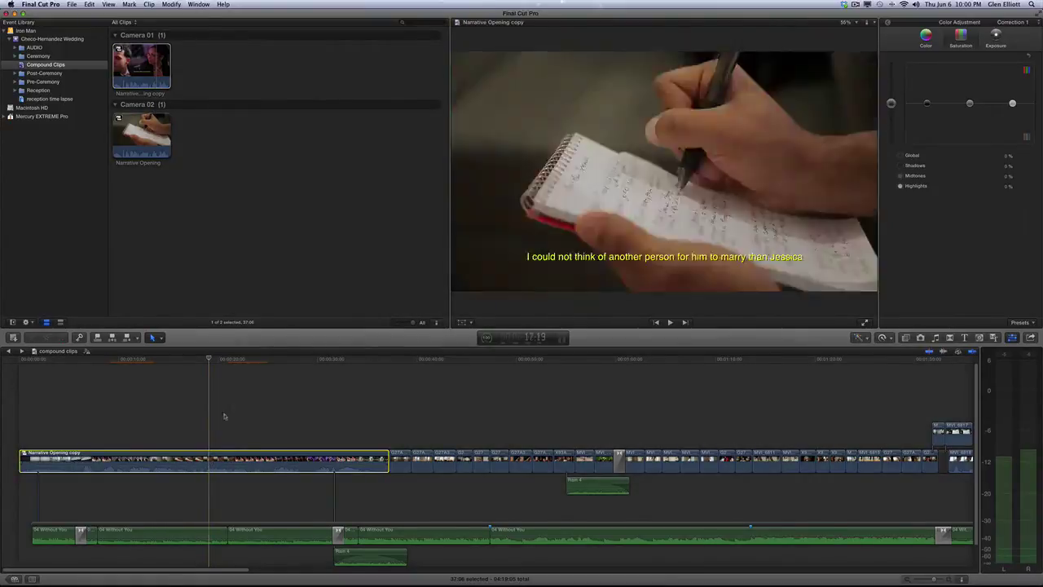
left_click(222, 511)
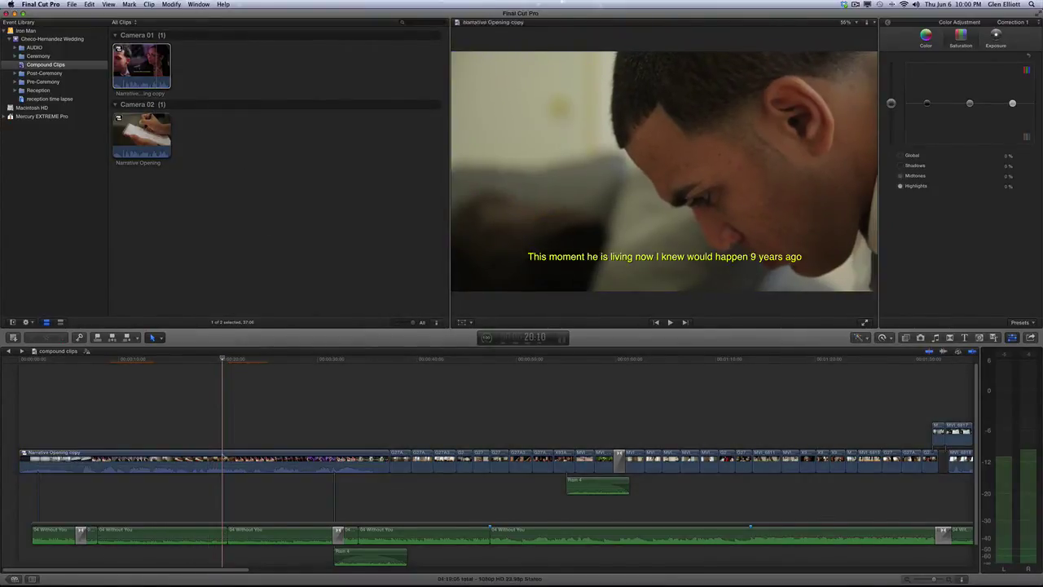
double_click(227, 459)
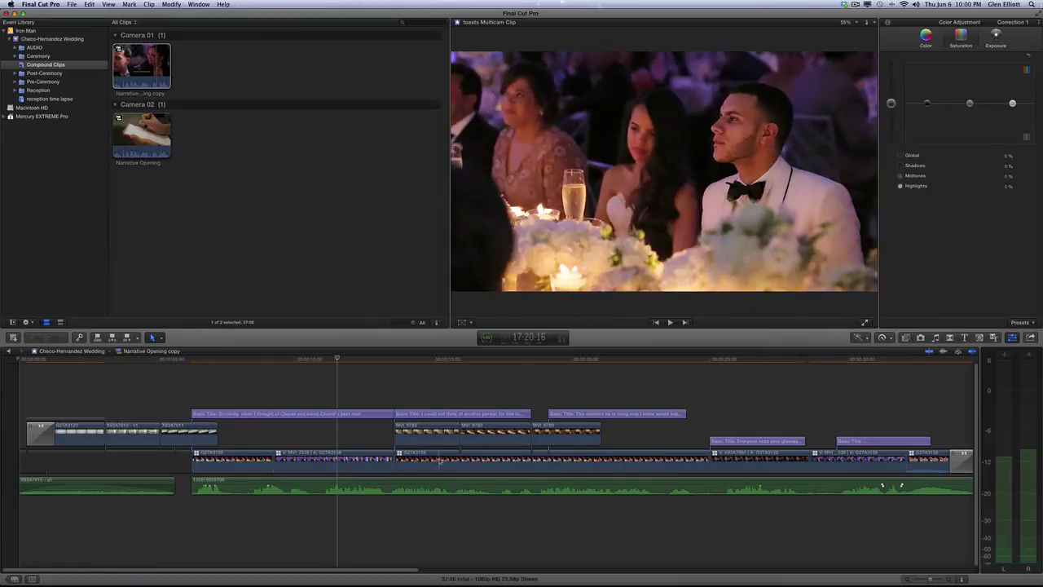
Push the highlights of the long G27A3158 multicam clip inside Narrative Opening copy to blue at 100%.
left_click(440, 461)
left_click(691, 359)
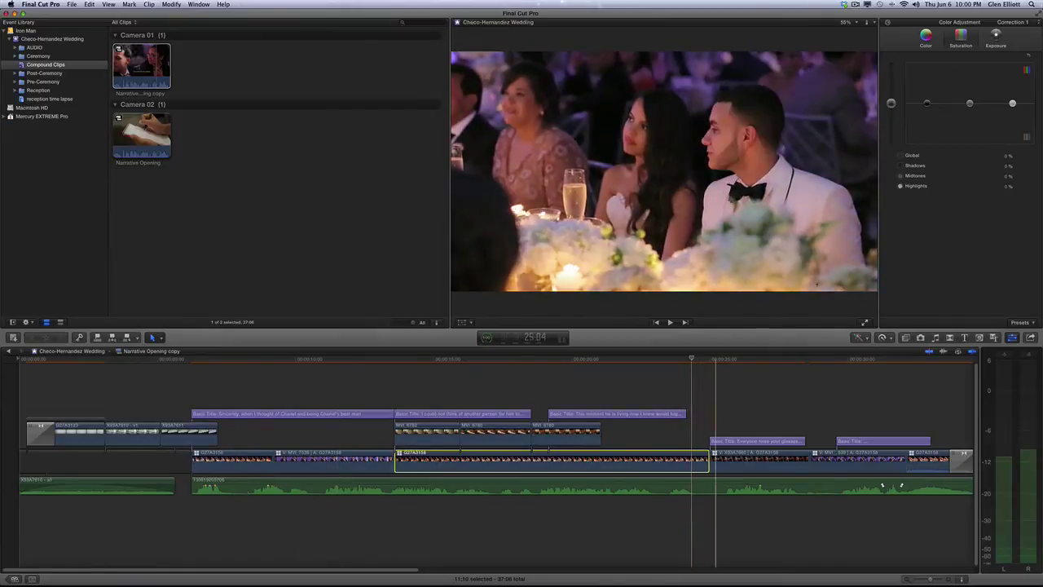
left_click(926, 34)
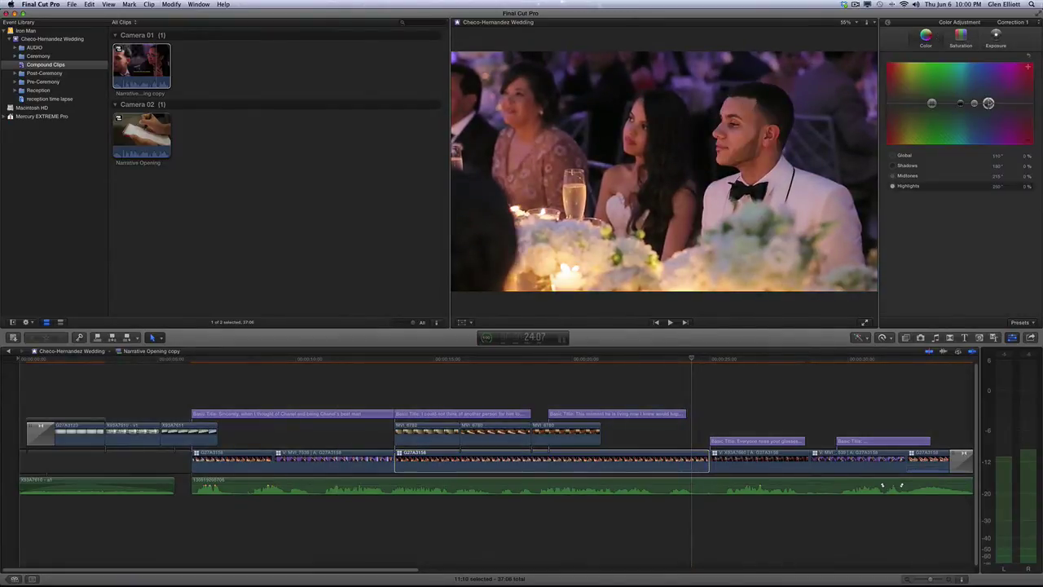
left_click_drag(989, 103, 990, 51)
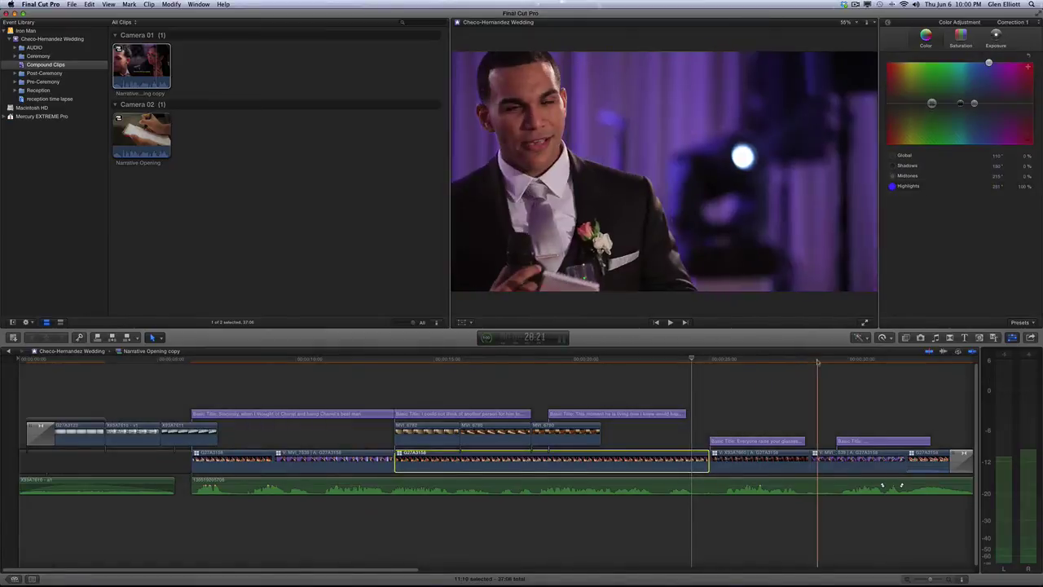
Tint the midtones of the last MVI multicam clip inside Narrative Opening copy green at 100%.
left_click(818, 461)
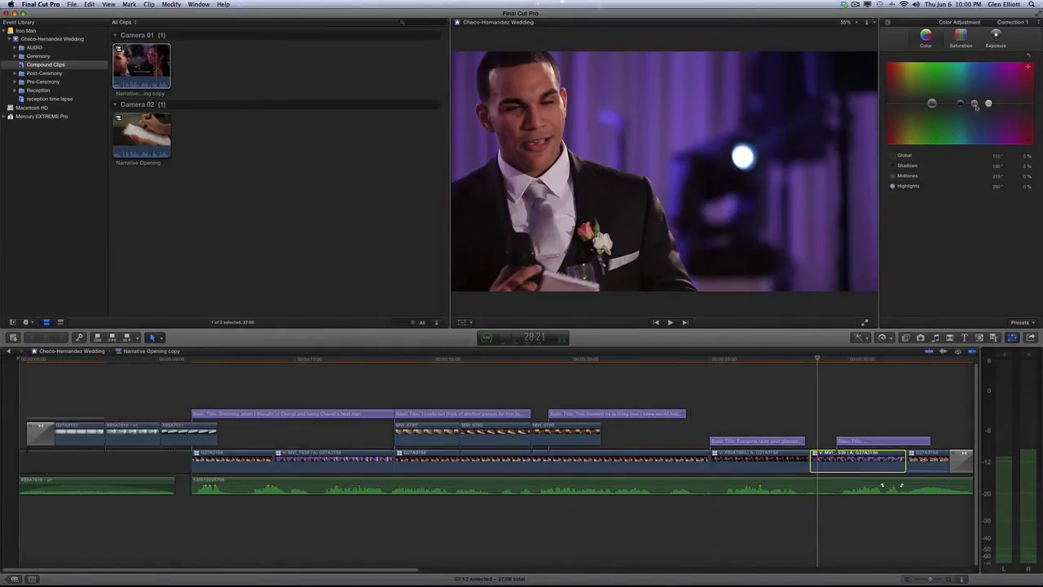
left_click_drag(976, 106, 935, 64)
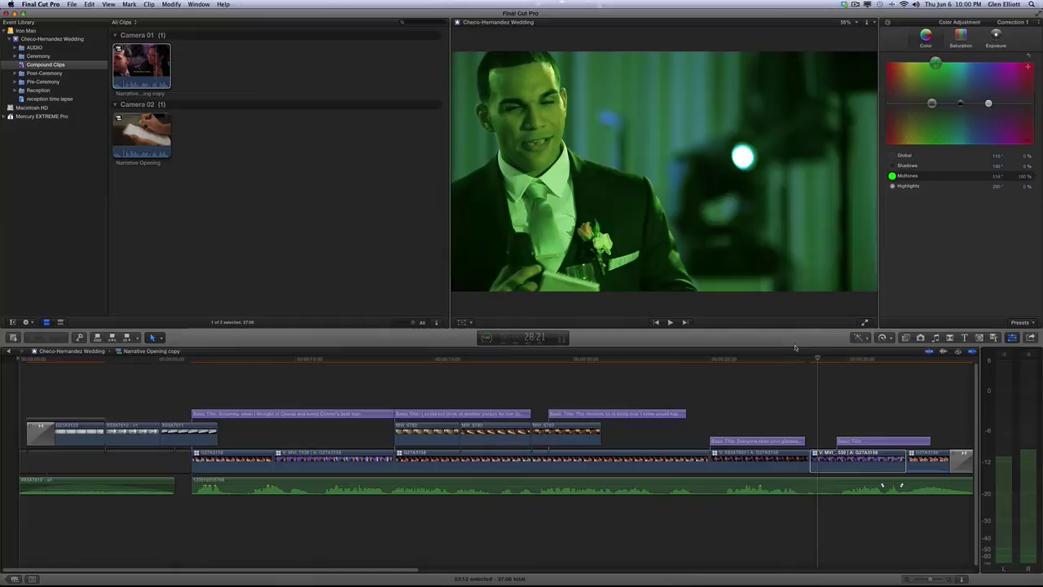
left_click(791, 356)
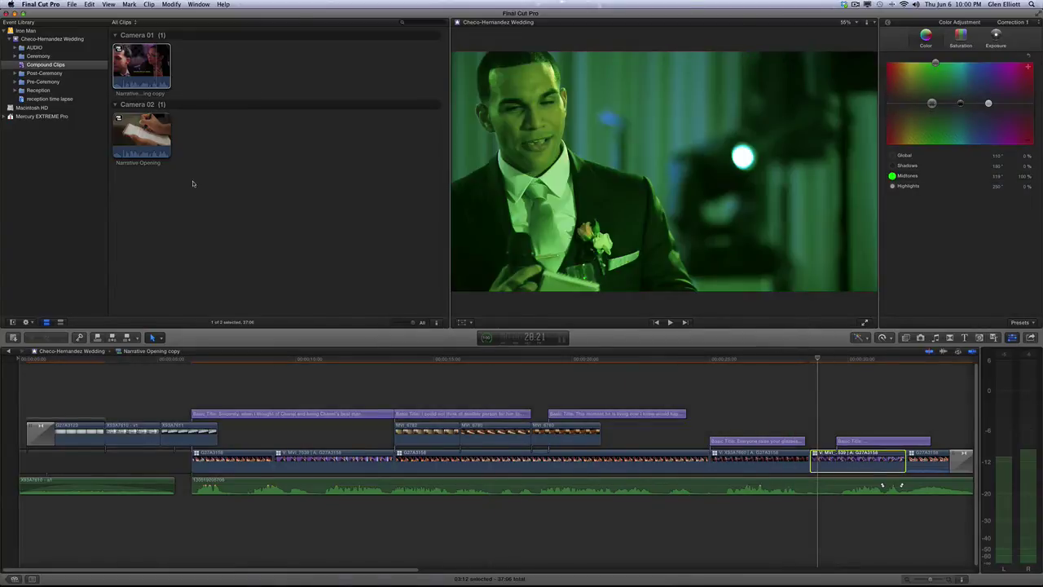
Duplicate the original Narrative Opening compound clip in the event's Compound Clips collection.
key("super+1")
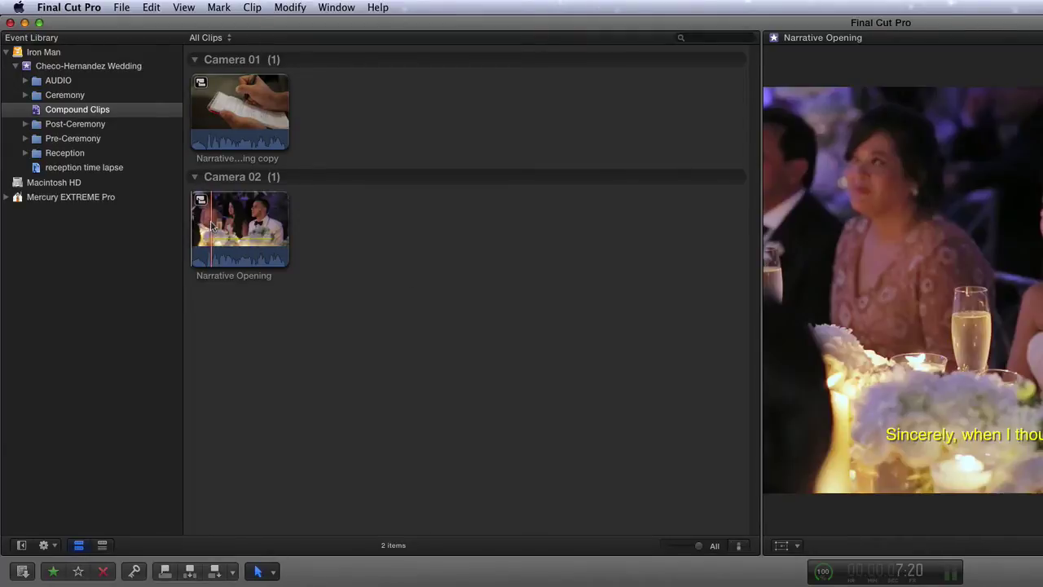
left_click(212, 226)
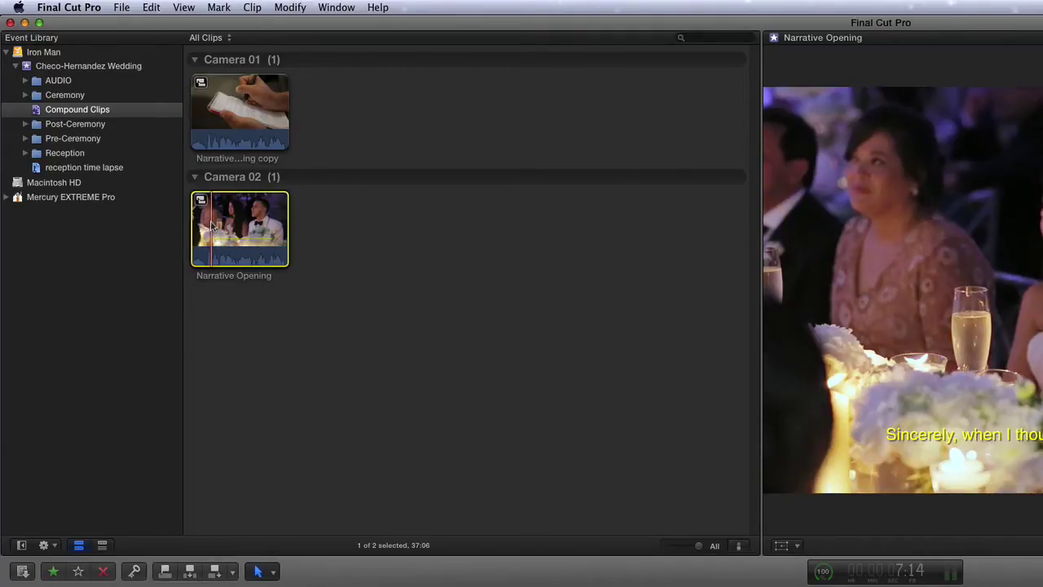
left_click(121, 7)
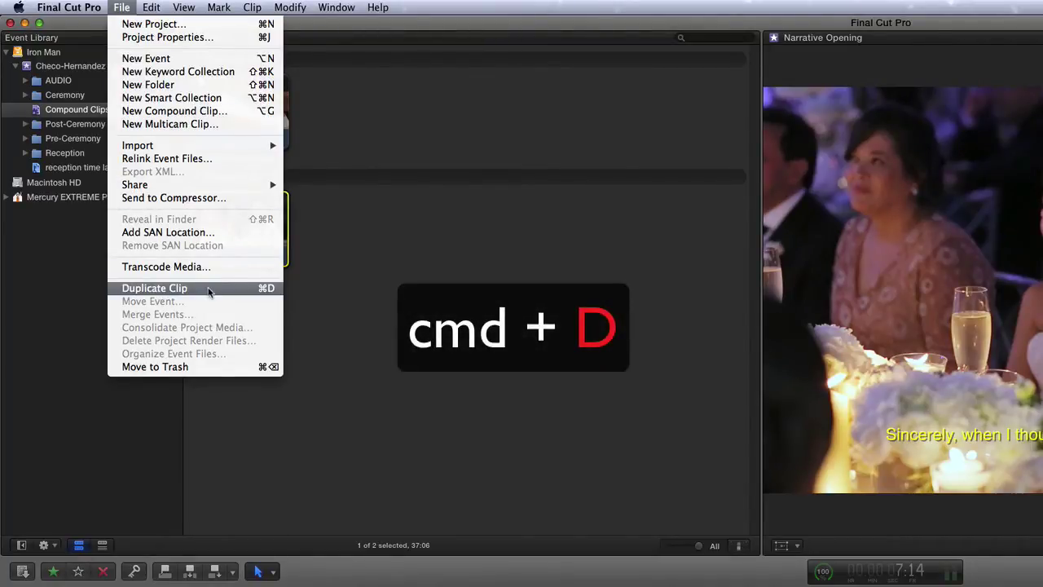
left_click(155, 289)
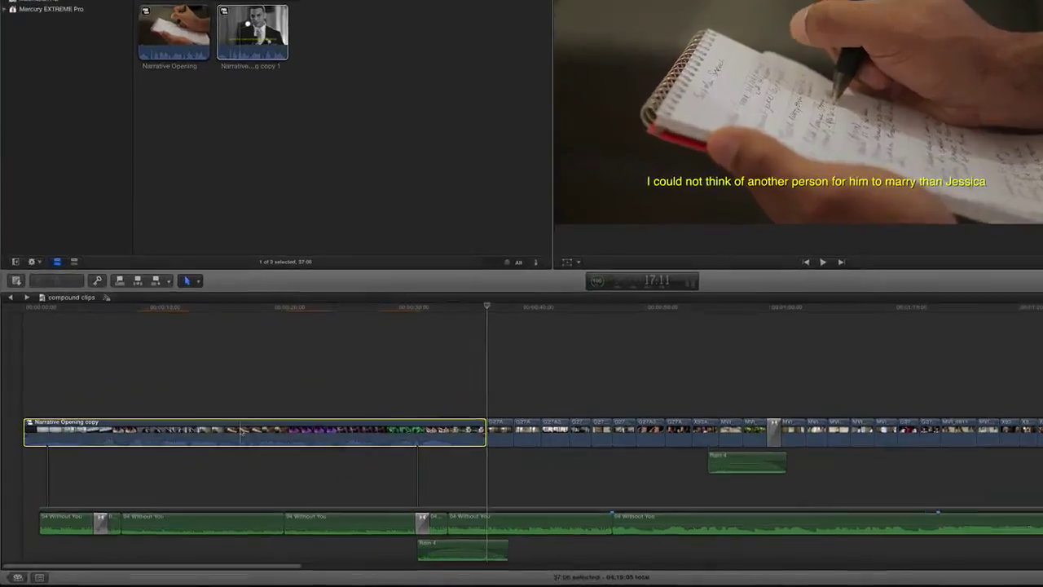
Break apart the Narrative Opening copy compound clip in the project into its individual clips and skim through them.
key("shift+super+g")
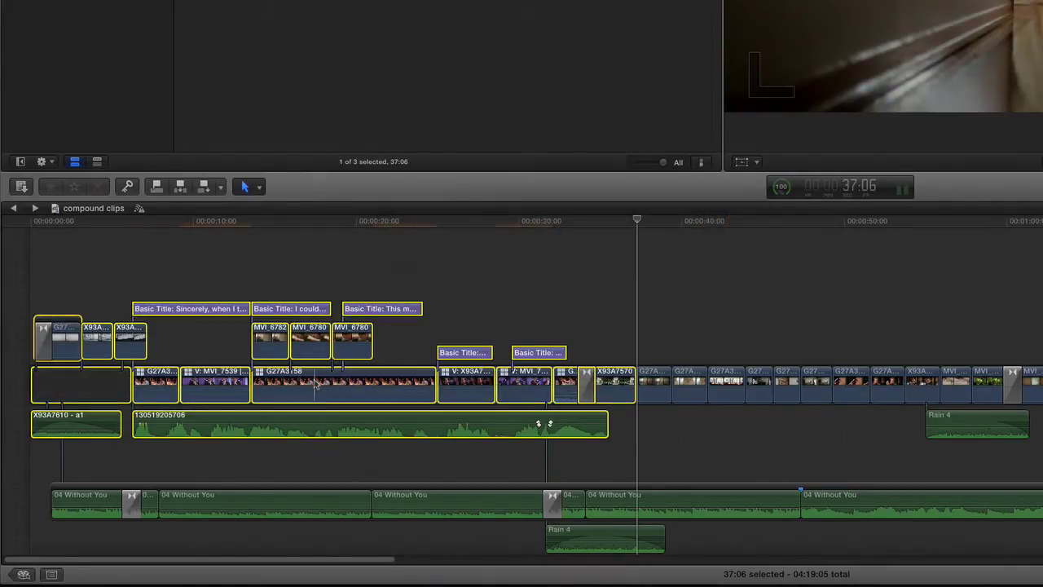
left_click(480, 302)
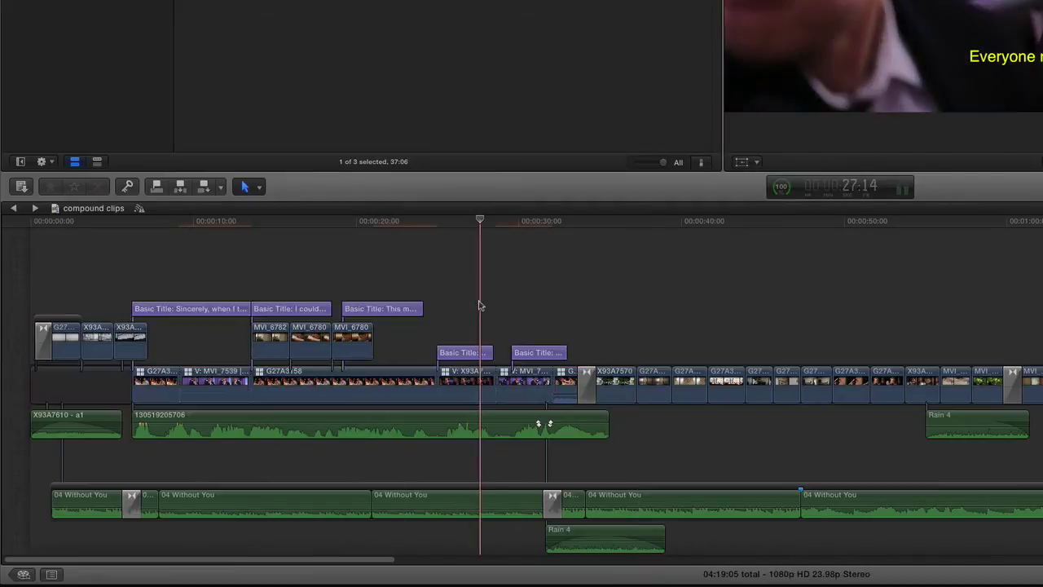
left_click_drag(289, 222, 515, 259)
left_click(321, 259)
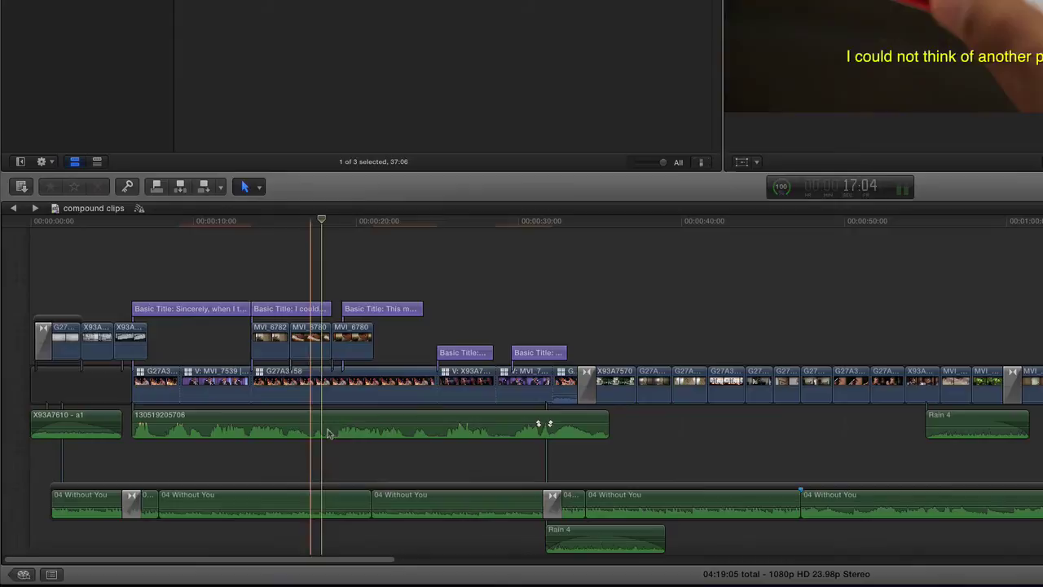
Set the global saturation of the green-tinted MVI multicam clip in the project to -100%.
left_click(350, 386)
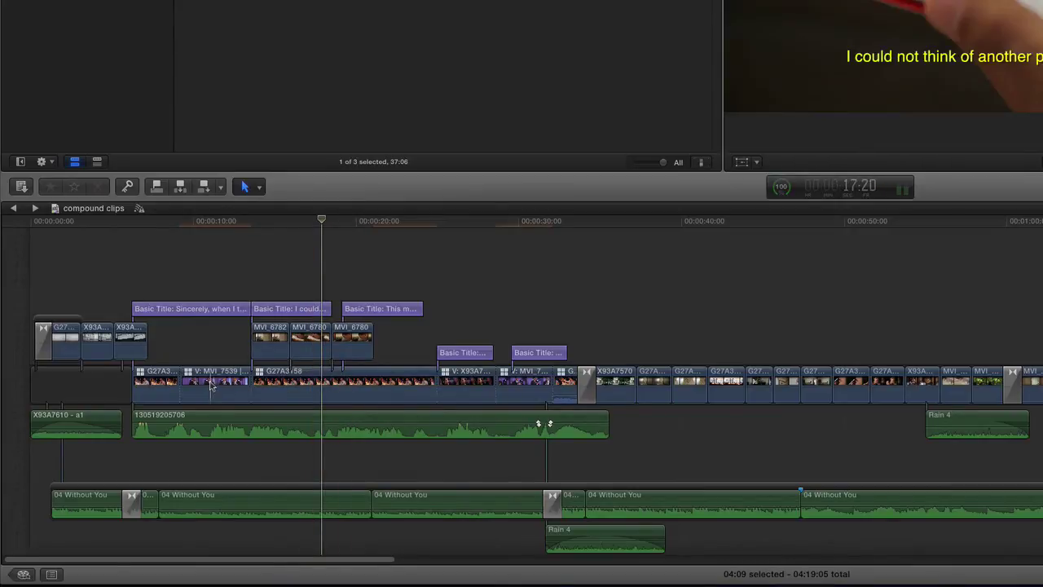
left_click(467, 389)
left_click(524, 388)
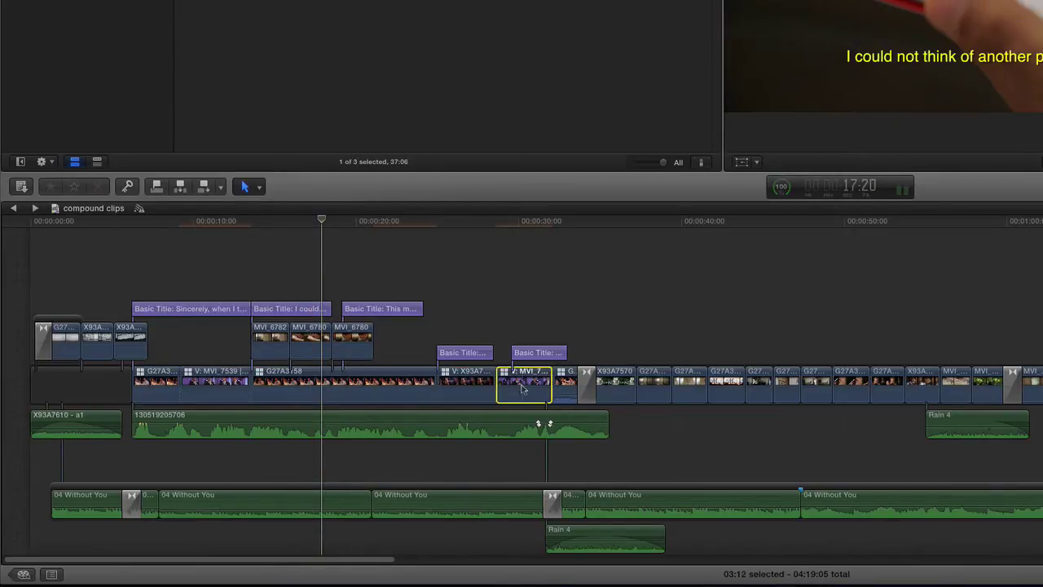
left_click(525, 224)
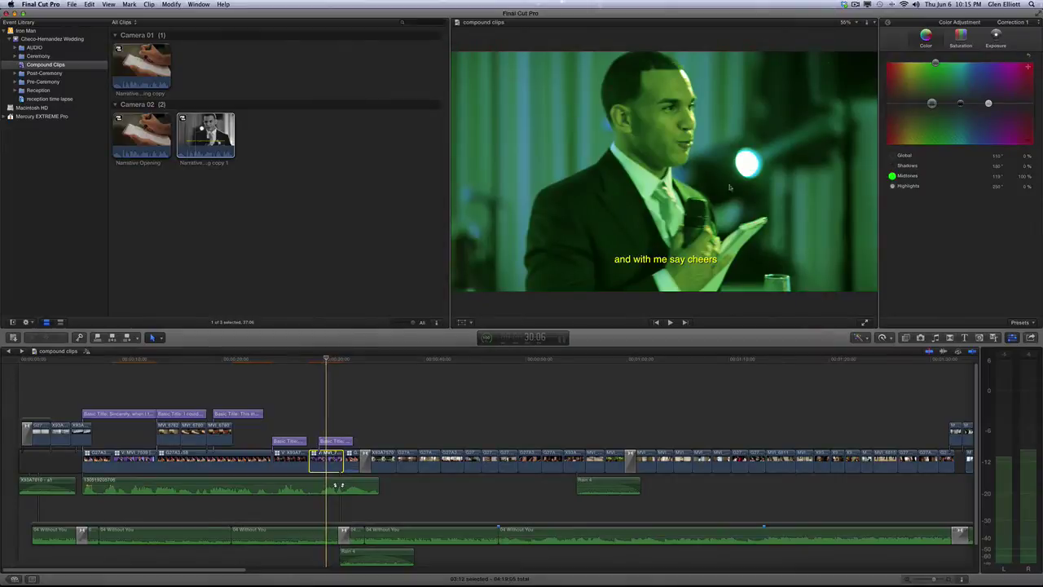
left_click(960, 38)
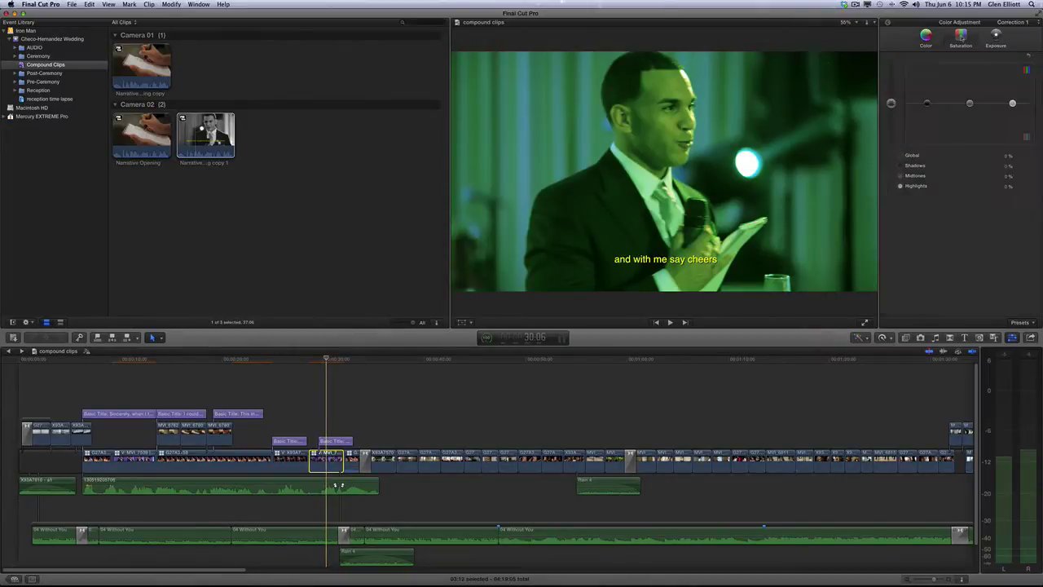
left_click_drag(892, 103, 891, 180)
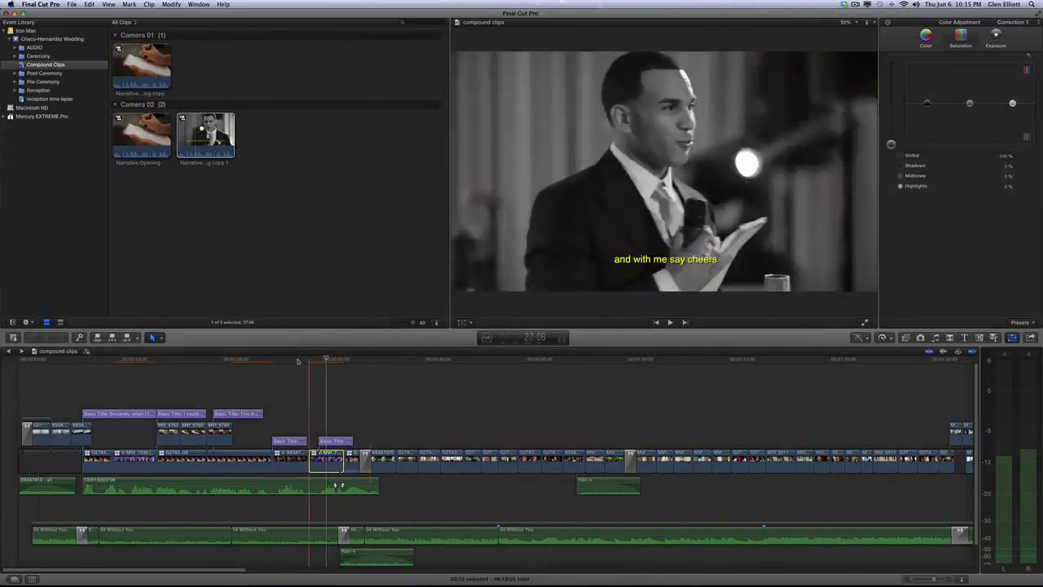
Set the global saturation of the long G27A3158 multicam clip in the project to -100%.
left_click(290, 359)
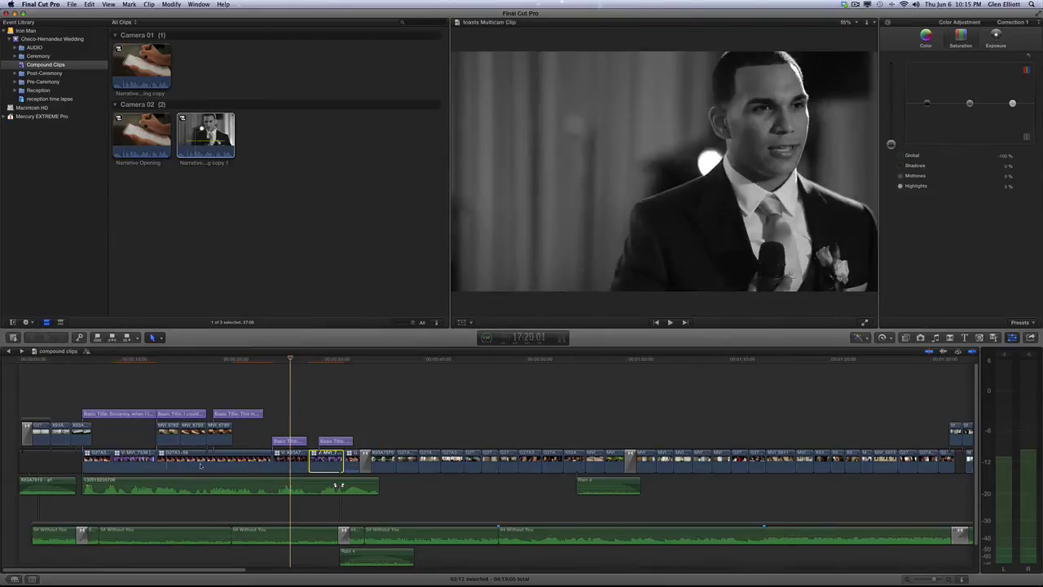
left_click(230, 466)
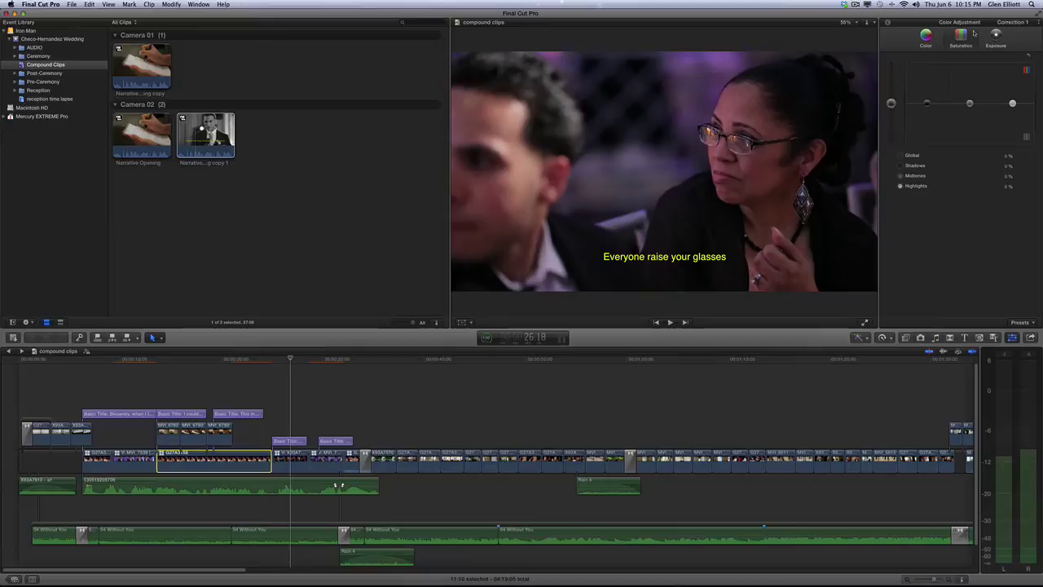
left_click_drag(890, 103, 890, 143)
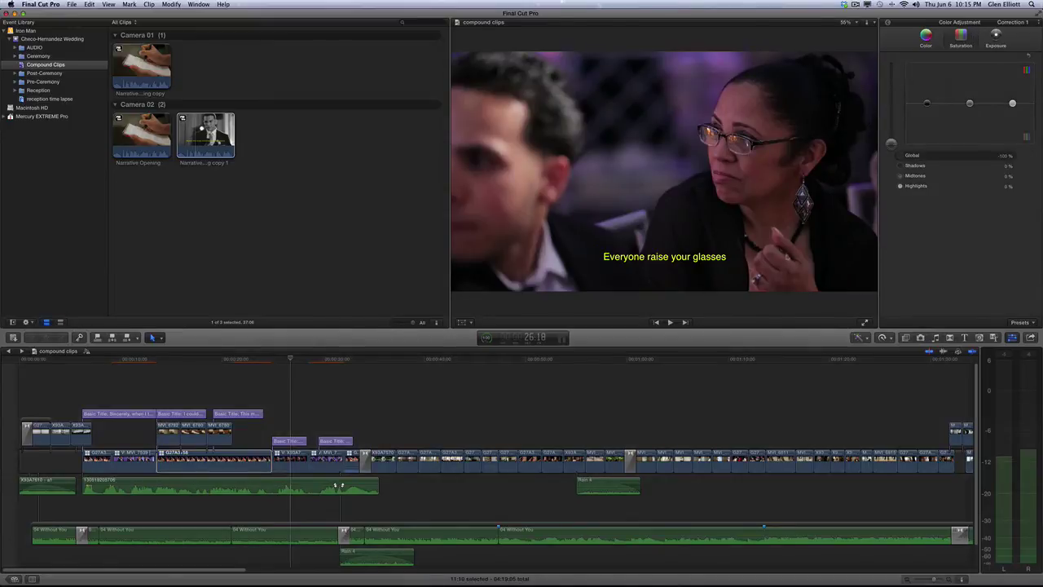
Set the global saturation of the X93A7 multicam clip beneath the "Everyone raise your glasses" title to -100%.
left_click(284, 363)
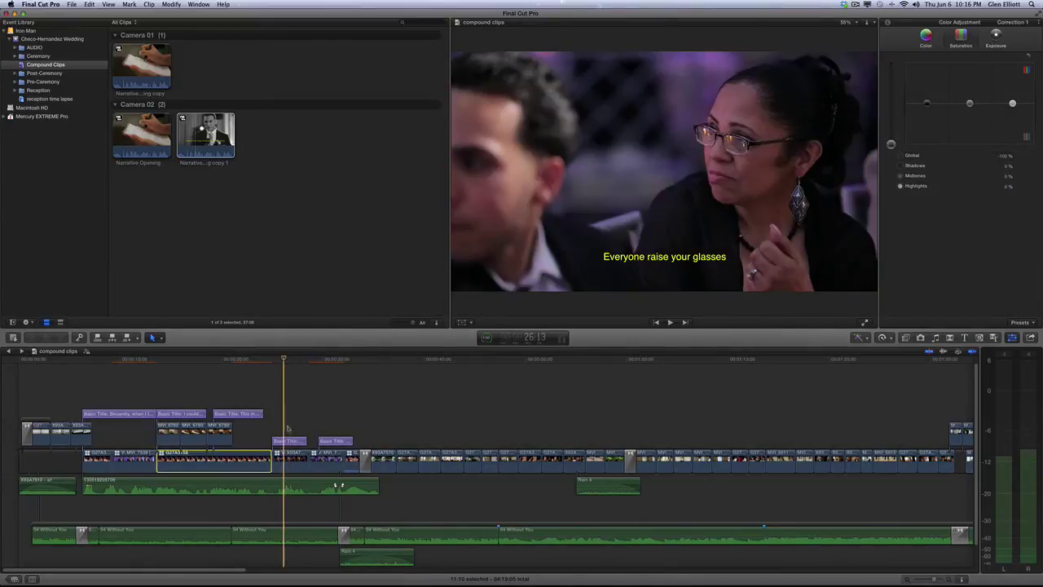
left_click(289, 461)
left_click_drag(891, 103, 892, 144)
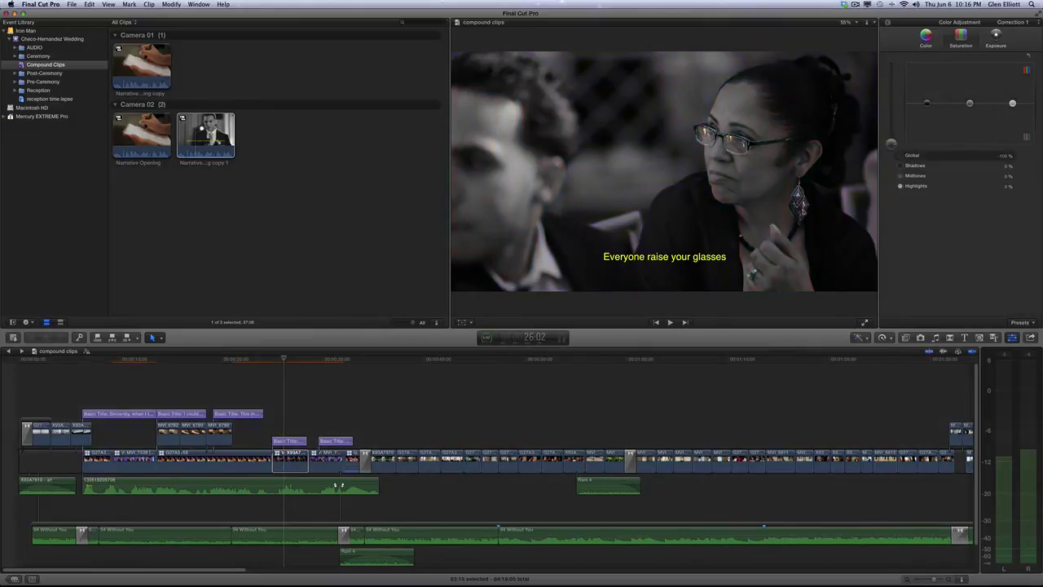
Set the global saturation of the first G27A3 multicam clip, beneath the "Sincerely" title, to -100%.
left_click(246, 361)
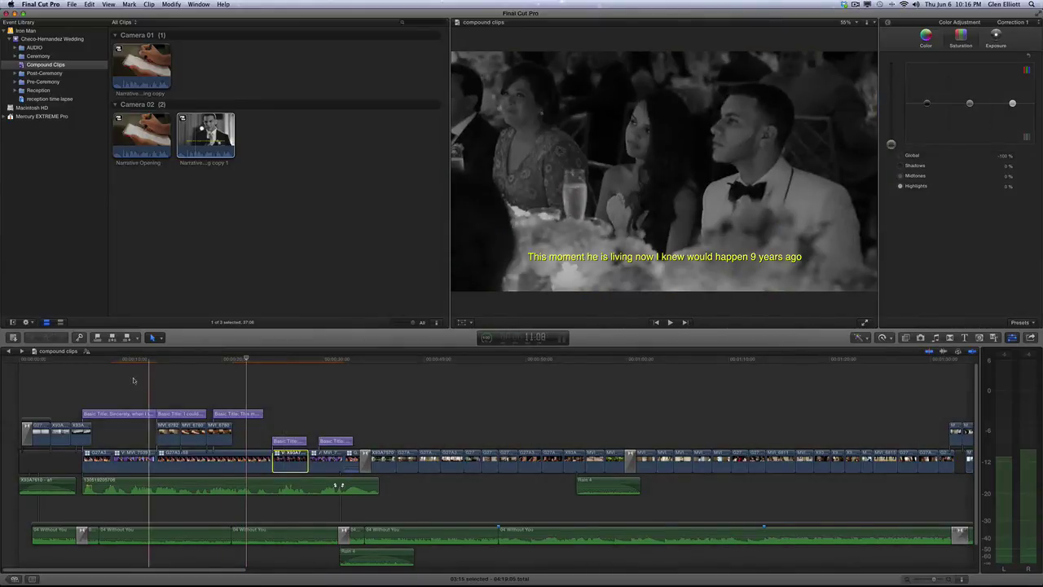
left_click(100, 361)
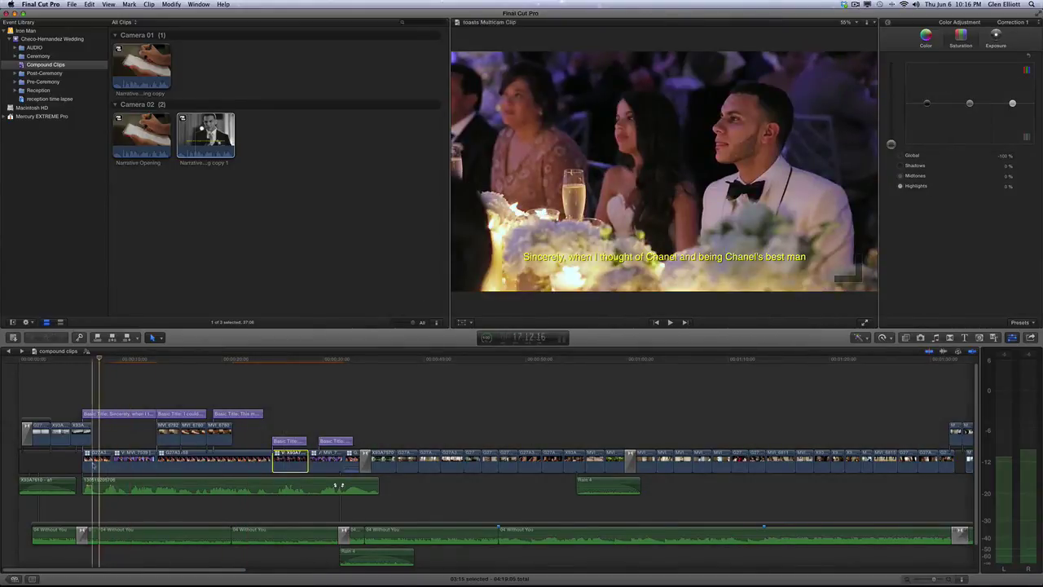
left_click(94, 461)
left_click_drag(890, 103, 894, 188)
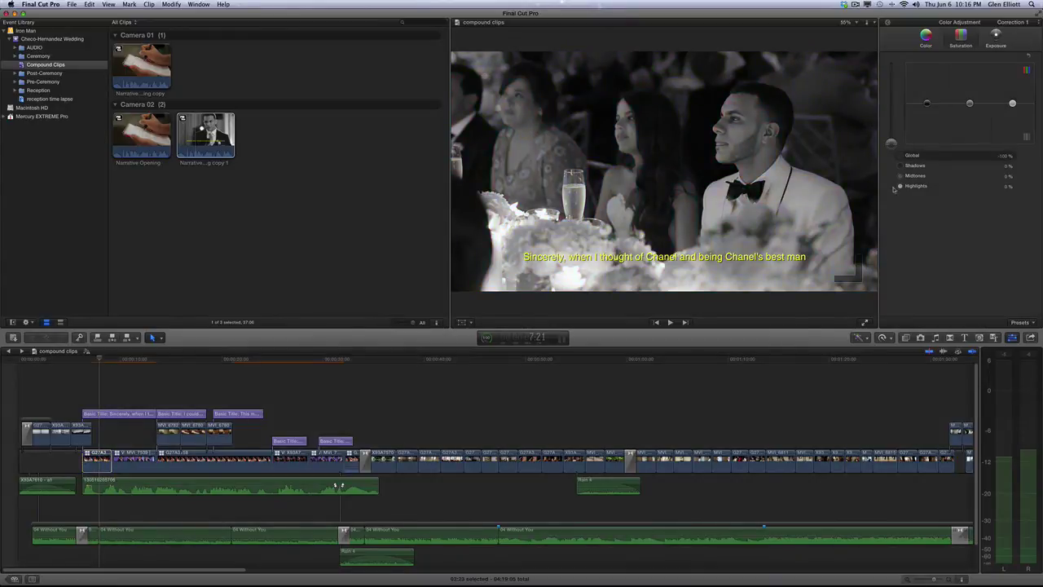
left_click(295, 391)
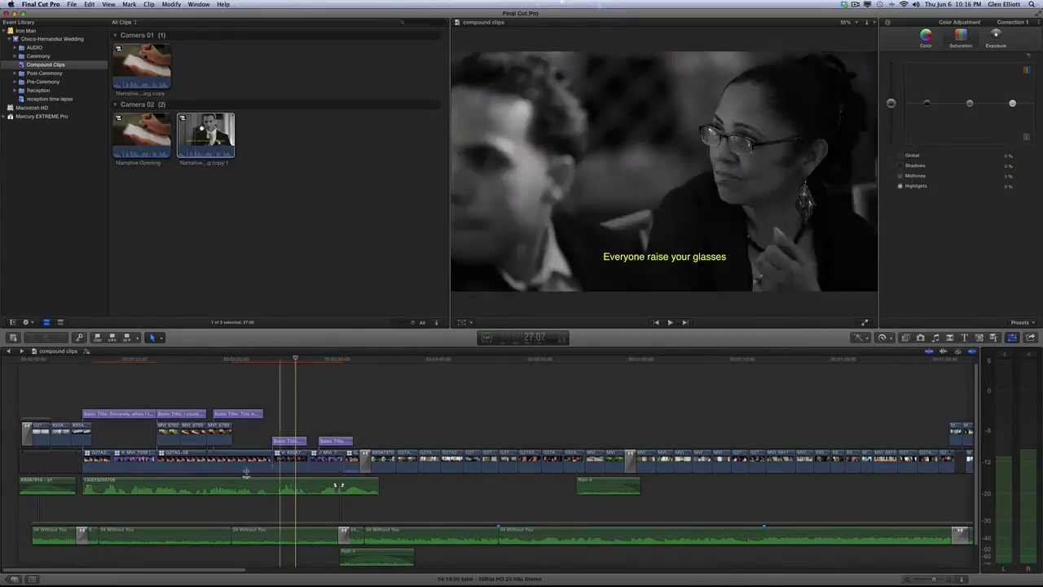
left_click_drag(386, 382, 25, 499)
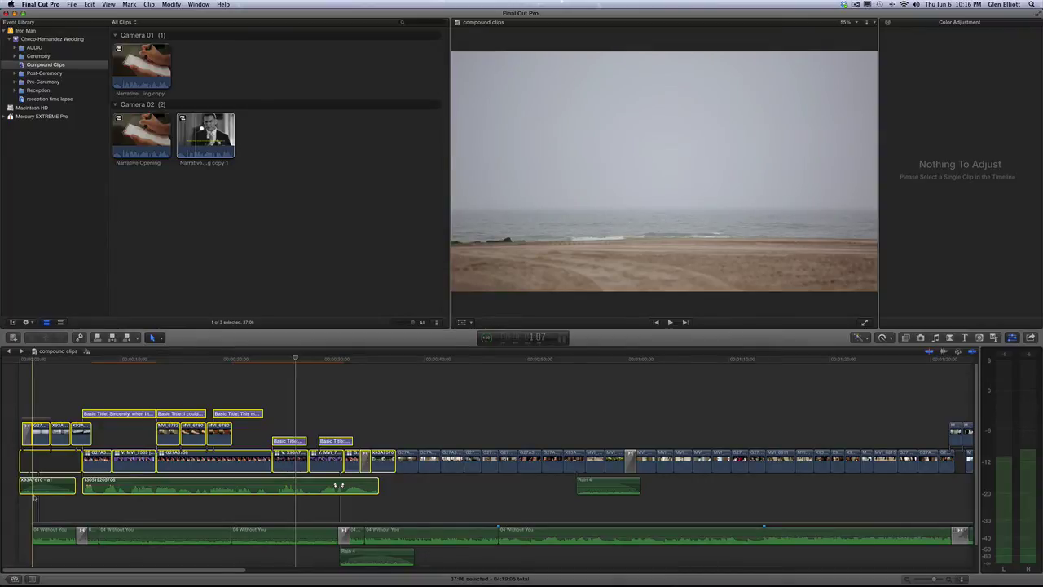
key("alt+g")
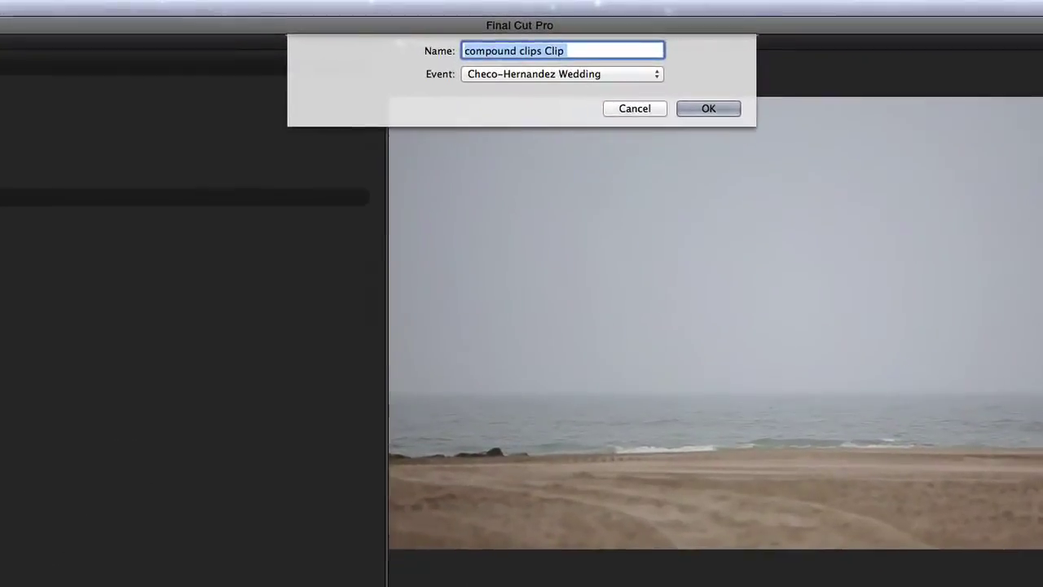
type("new Na")
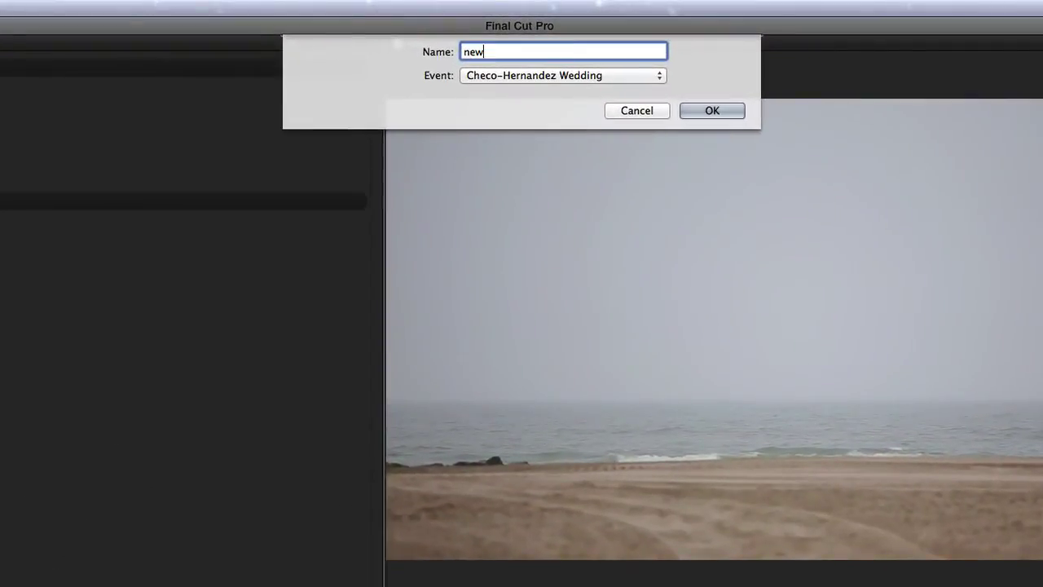
type("rrative Opening")
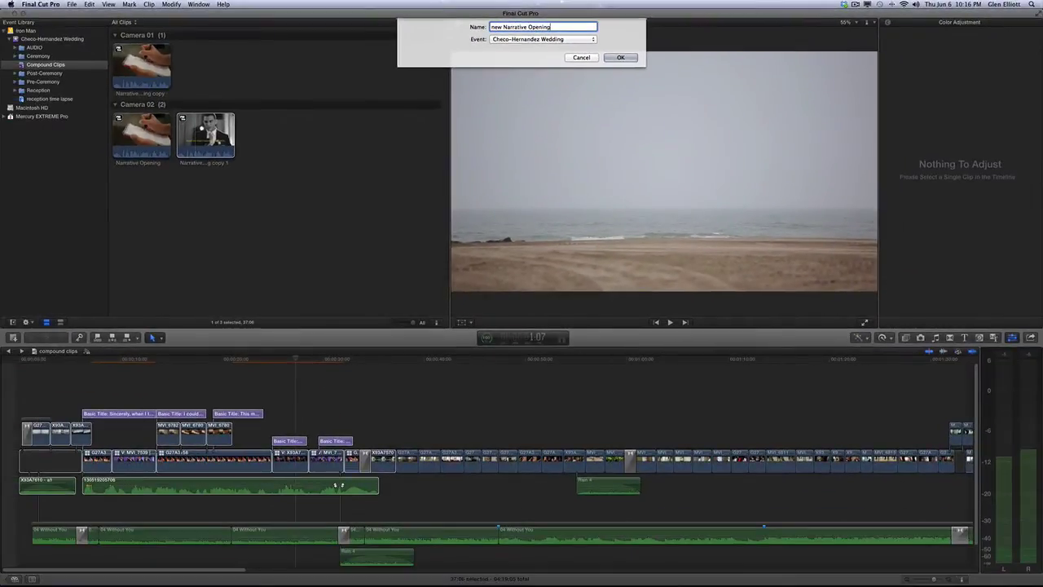
key("Return")
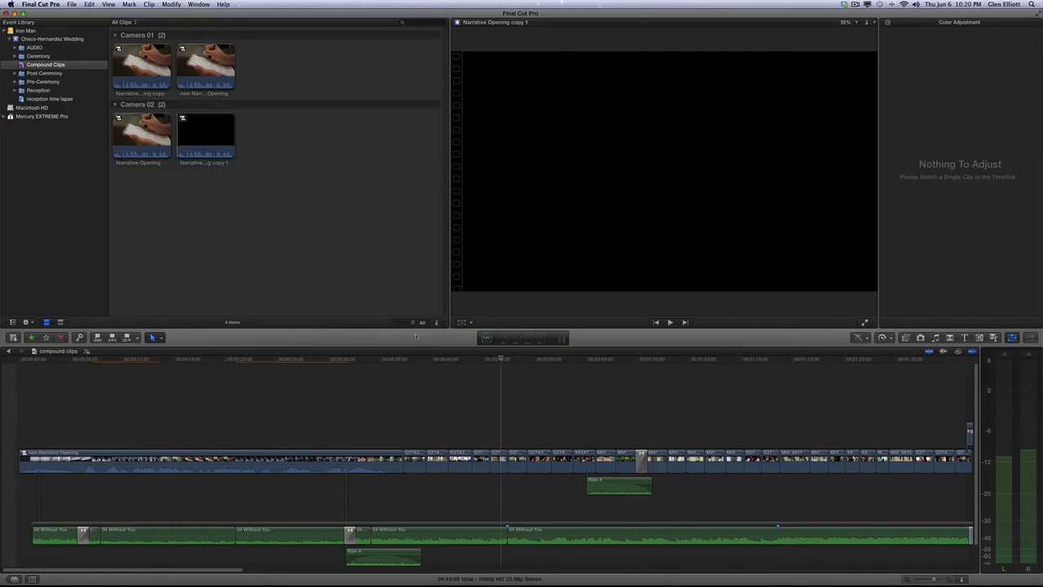
Skim the new Narrative Opening compound clip in the project and in the event's Compound Clips collection.
left_click(396, 407)
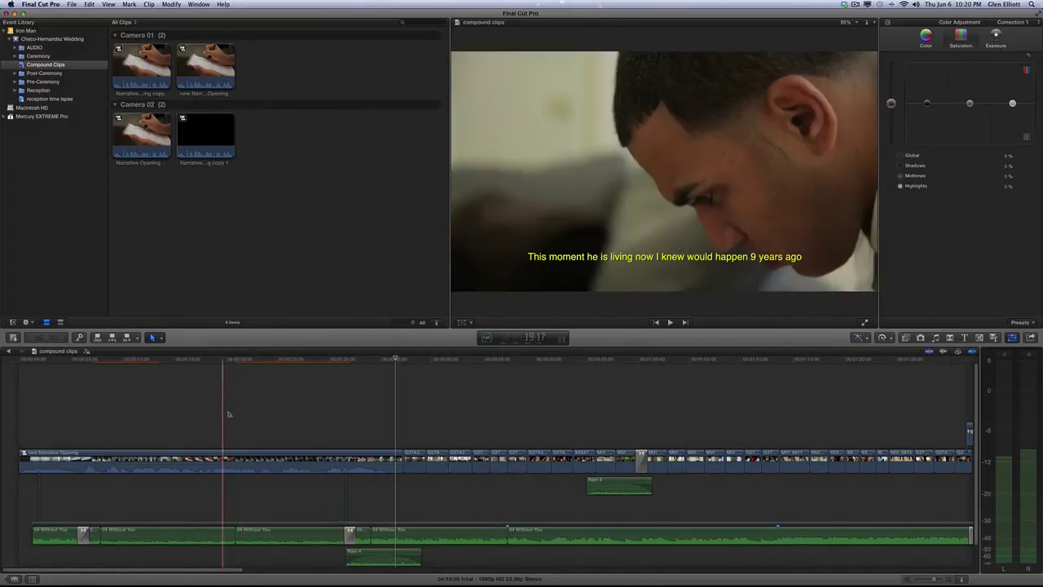
left_click_drag(37, 421, 628, 451)
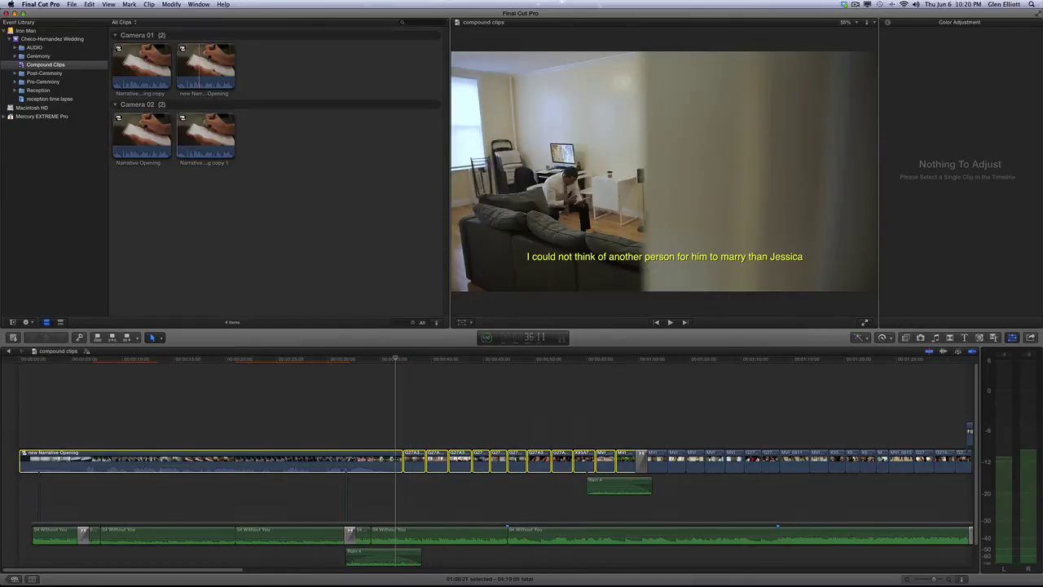
left_click(286, 170)
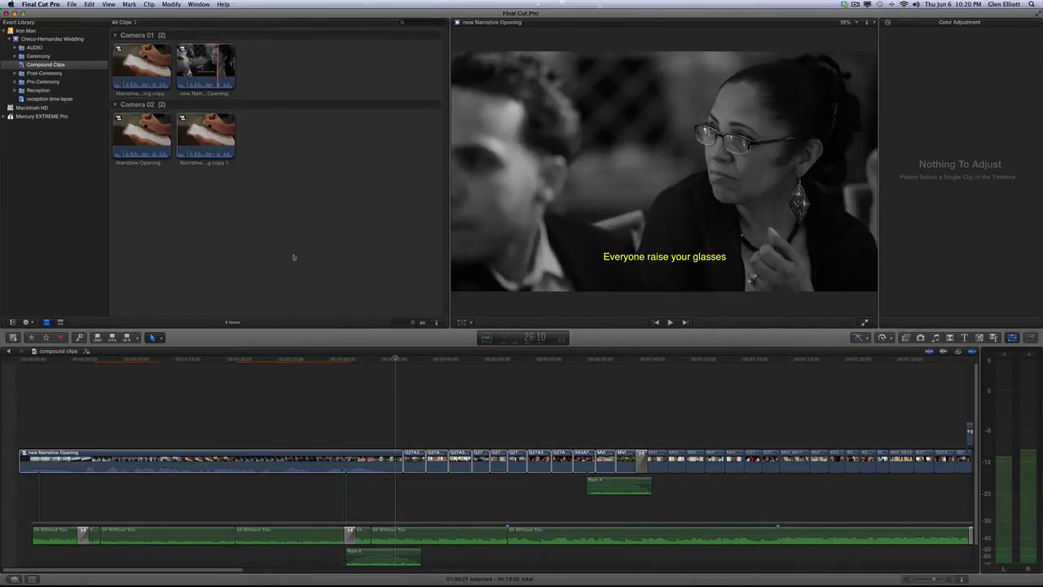
Create an empty compound clip named "Empty Compound Clip" in the event, keeping the default video properties.
key("super+2")
left_click(184, 234)
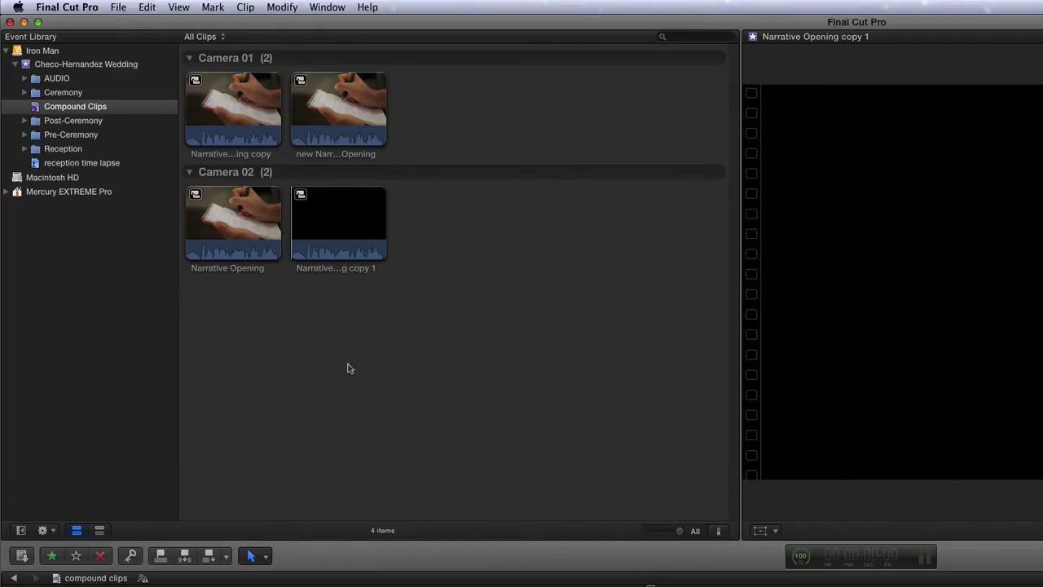
key("alt+n")
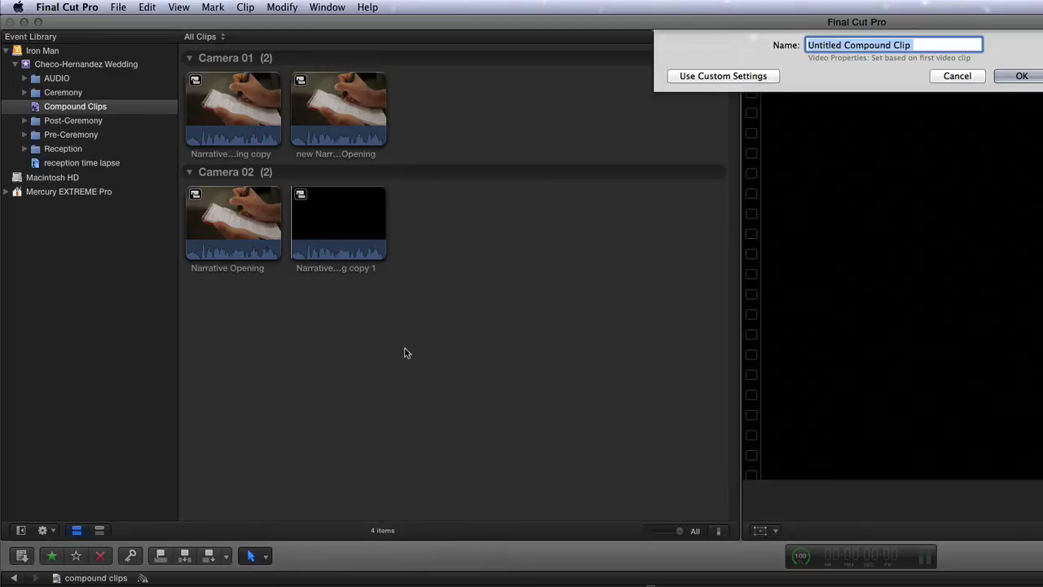
type("Empty ")
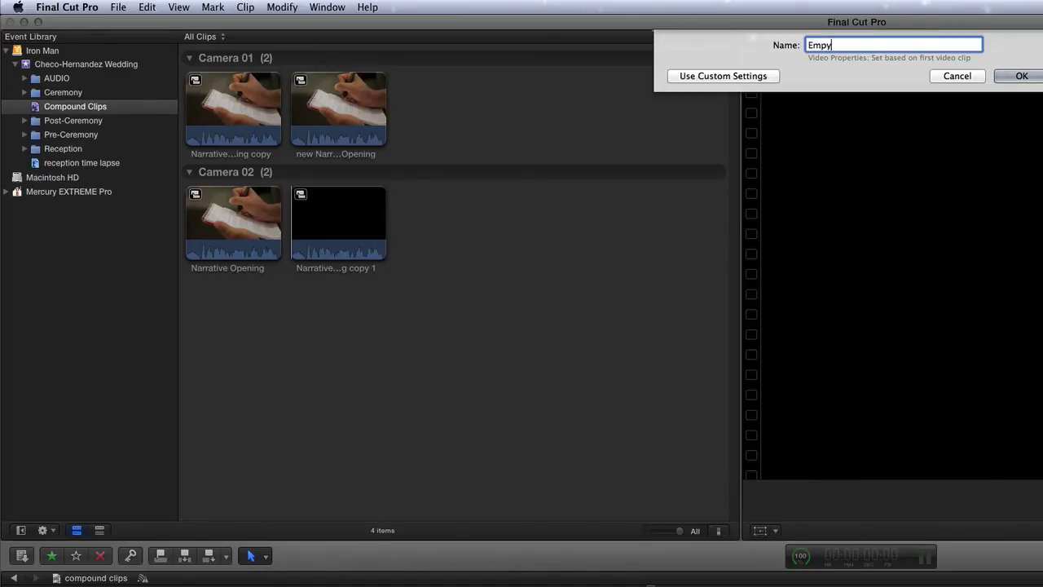
type("Compound Cli")
type("p")
key("Return")
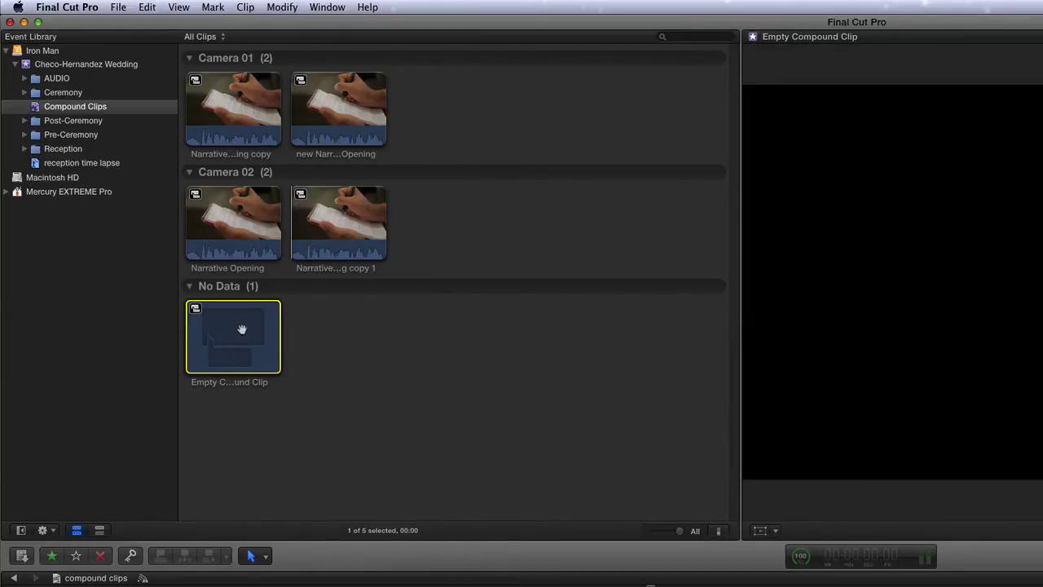
Open the Empty Compound Clip in its own timeline.
double_click(232, 334)
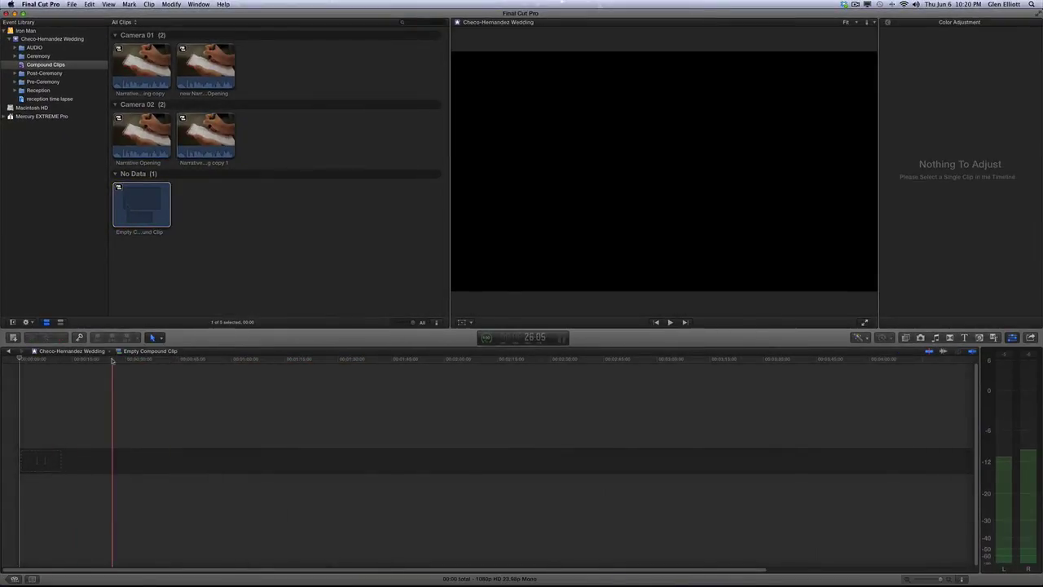
left_click(144, 204)
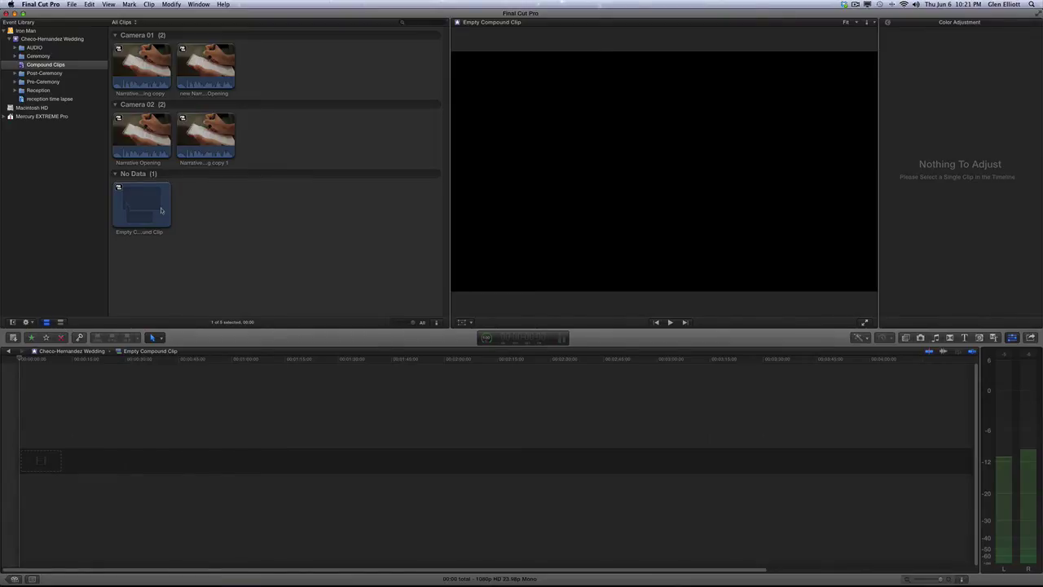
left_click(28, 457)
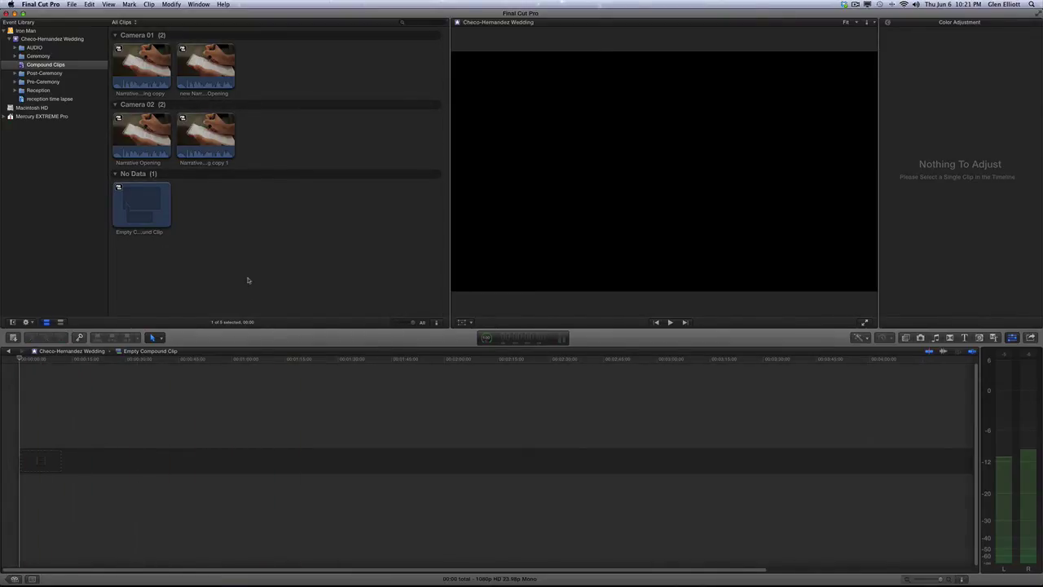
left_click(252, 247)
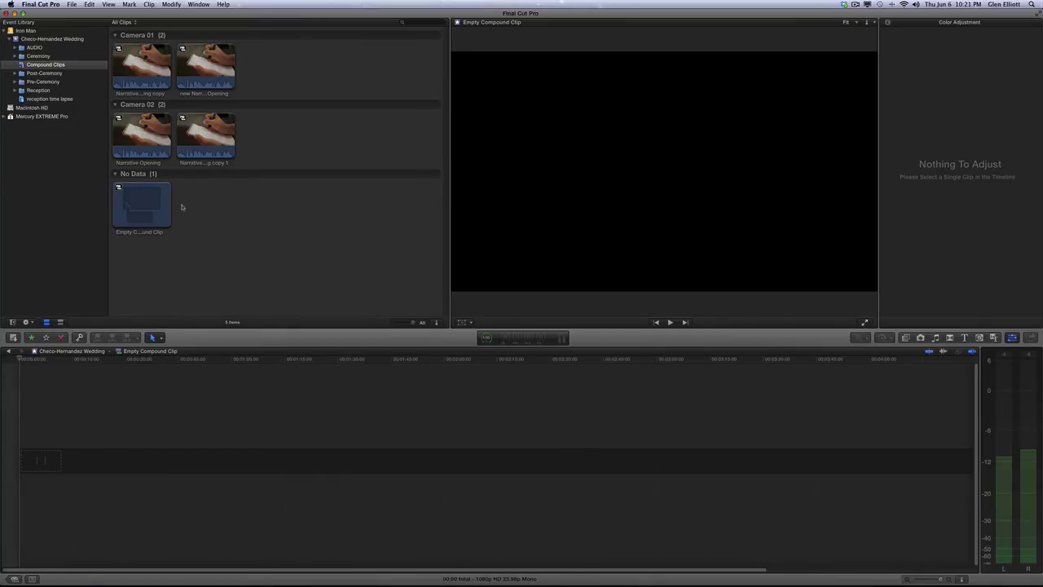
left_click(136, 204)
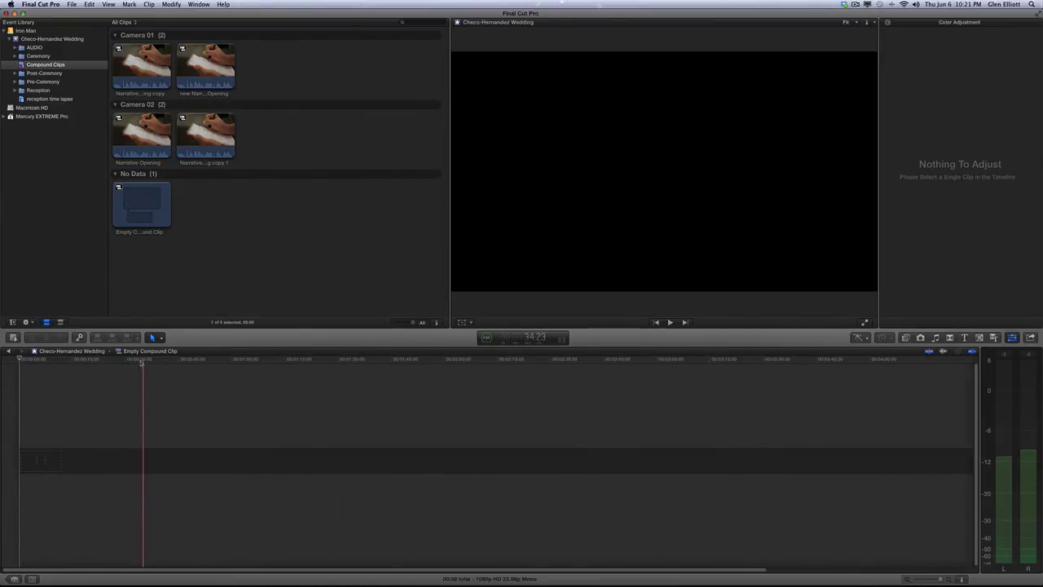
Append the ceremony clips X93A7604, X93A7605, MVI_1898 and MVI_1897 in order to the Empty Compound Clip.
left_click(16, 55)
left_click(42, 65)
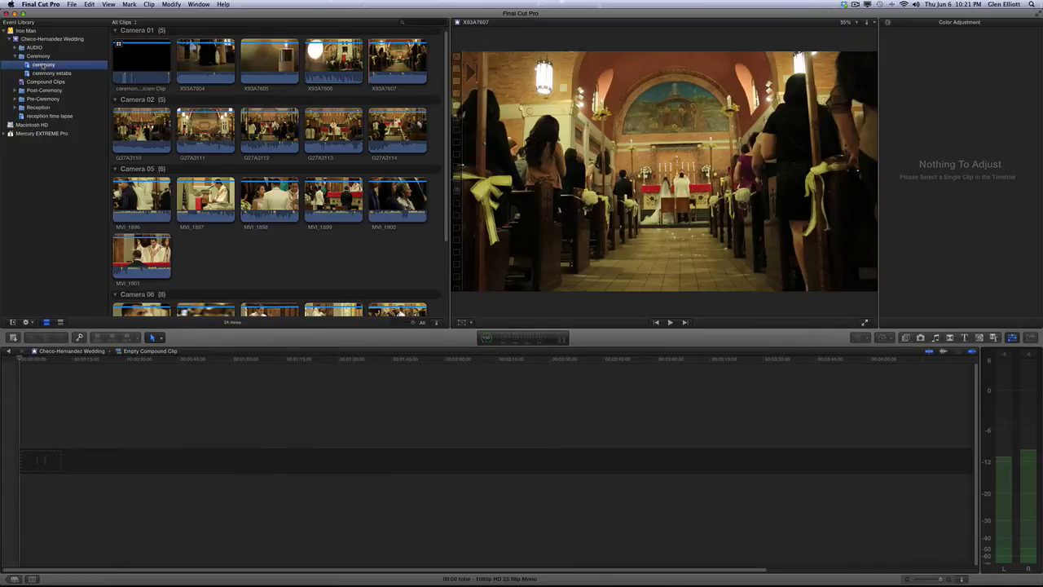
left_click(196, 62)
key("e")
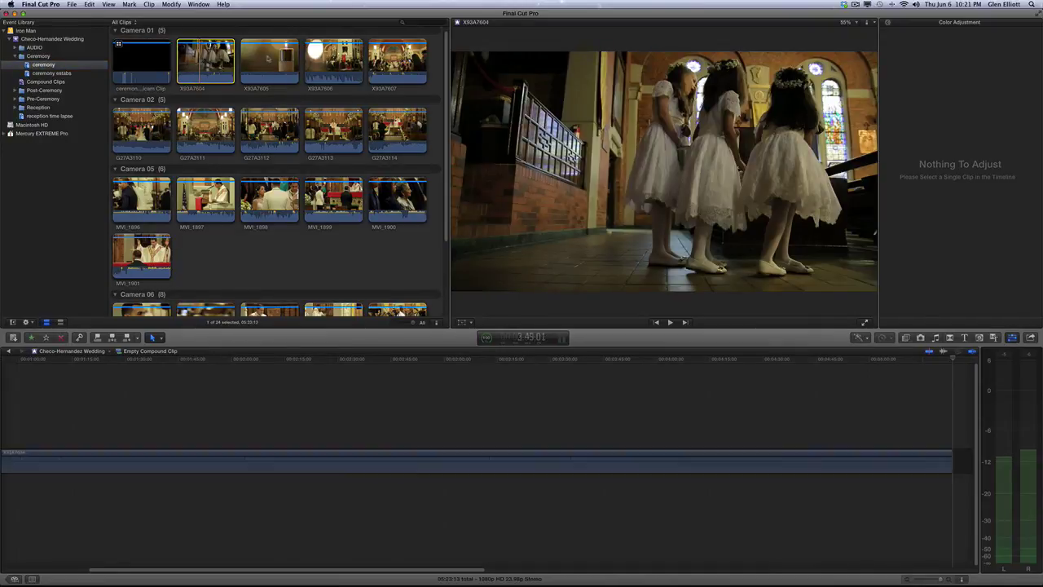
left_click(268, 63)
key("e")
left_click(263, 199)
key("e")
left_click(206, 199)
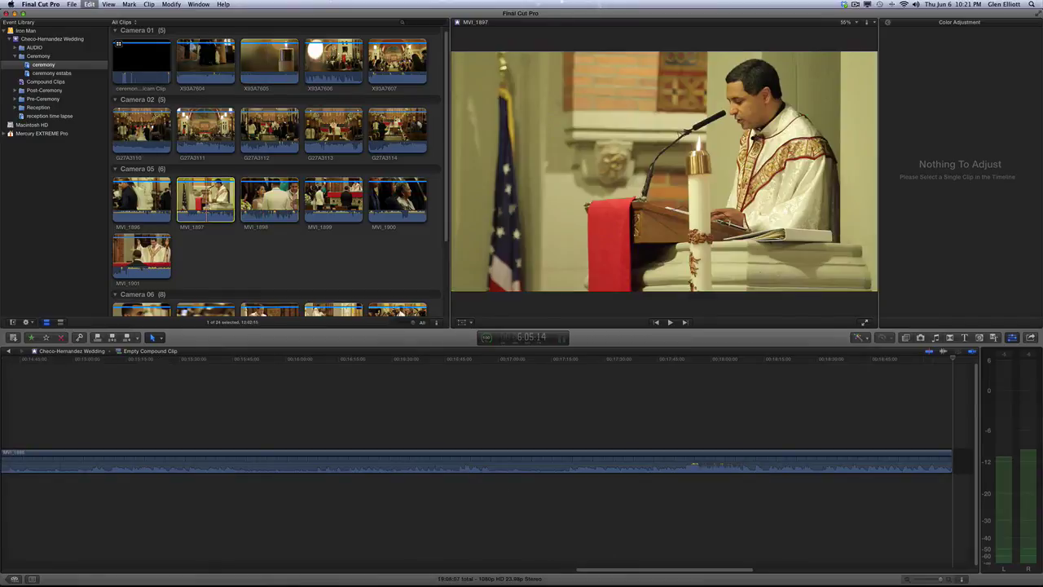
key("e")
Review the whole Empty Compound Clip sequence and skim its clip in the event's Compound Clips collection.
left_click(209, 371)
key("shift+z")
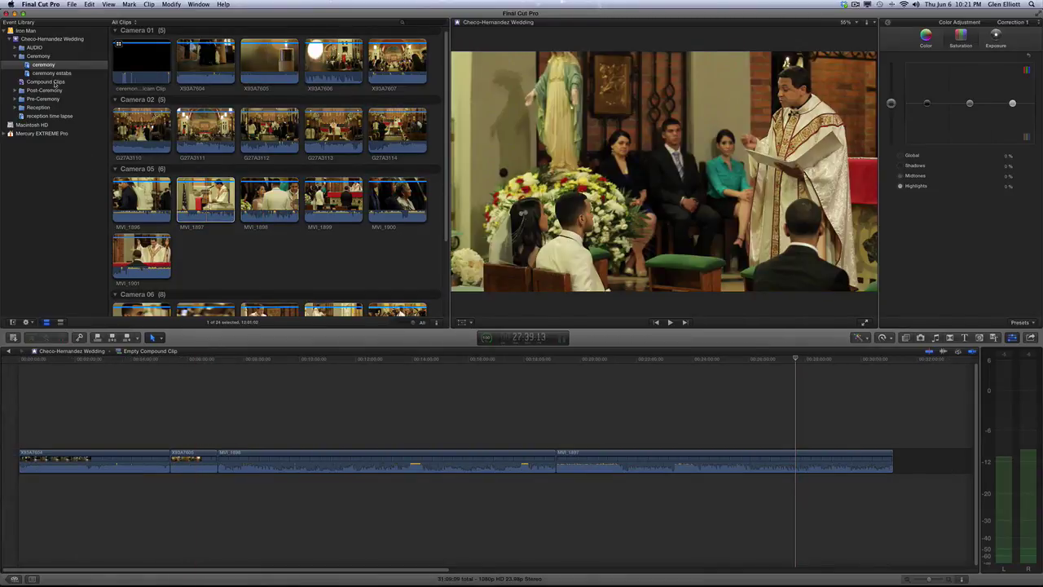
left_click(54, 84)
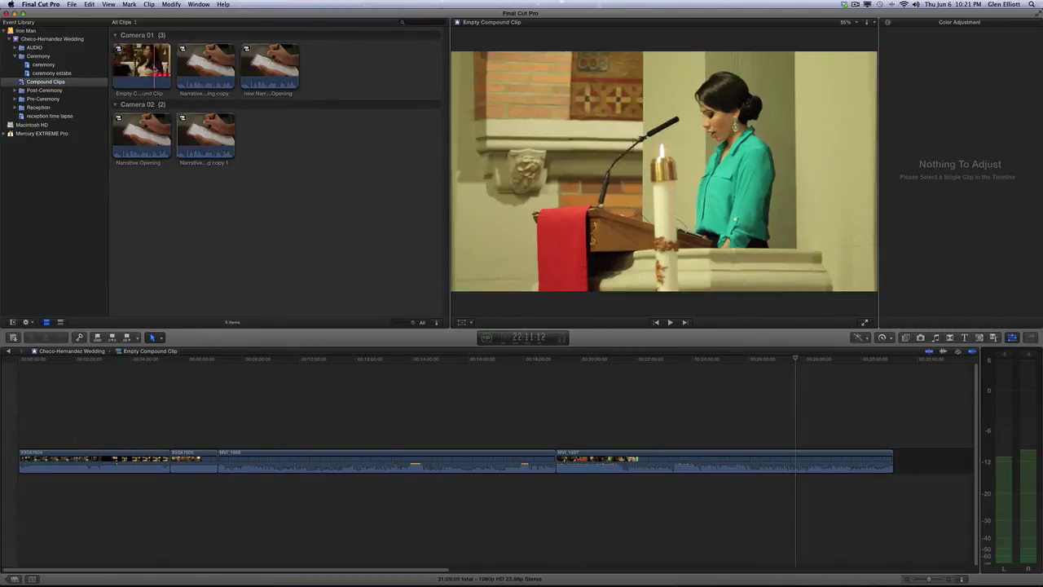
left_click(140, 63)
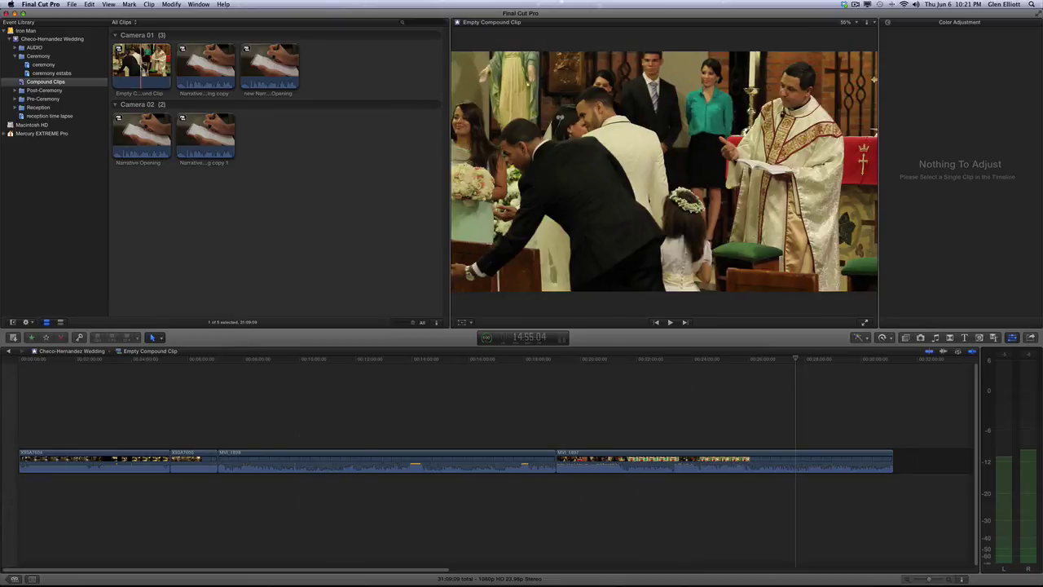